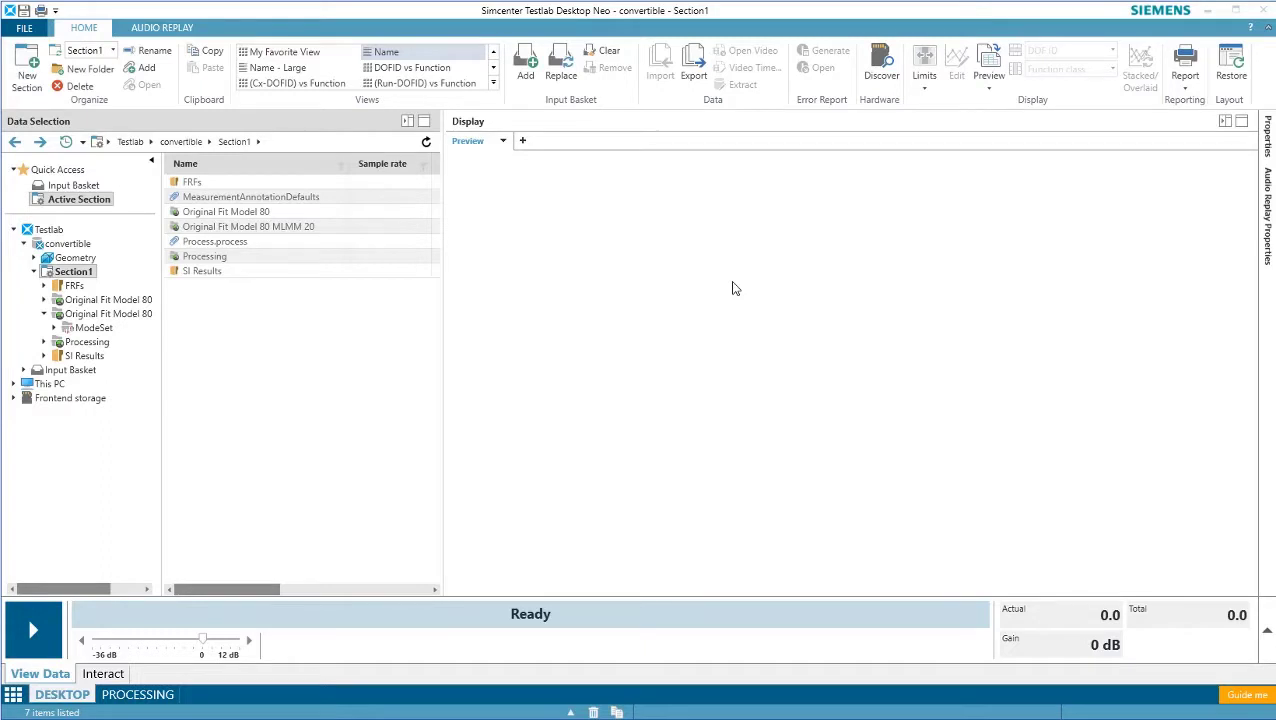
- Add a new Geometry display and load the convertible car geometry into it
left_click(522, 141)
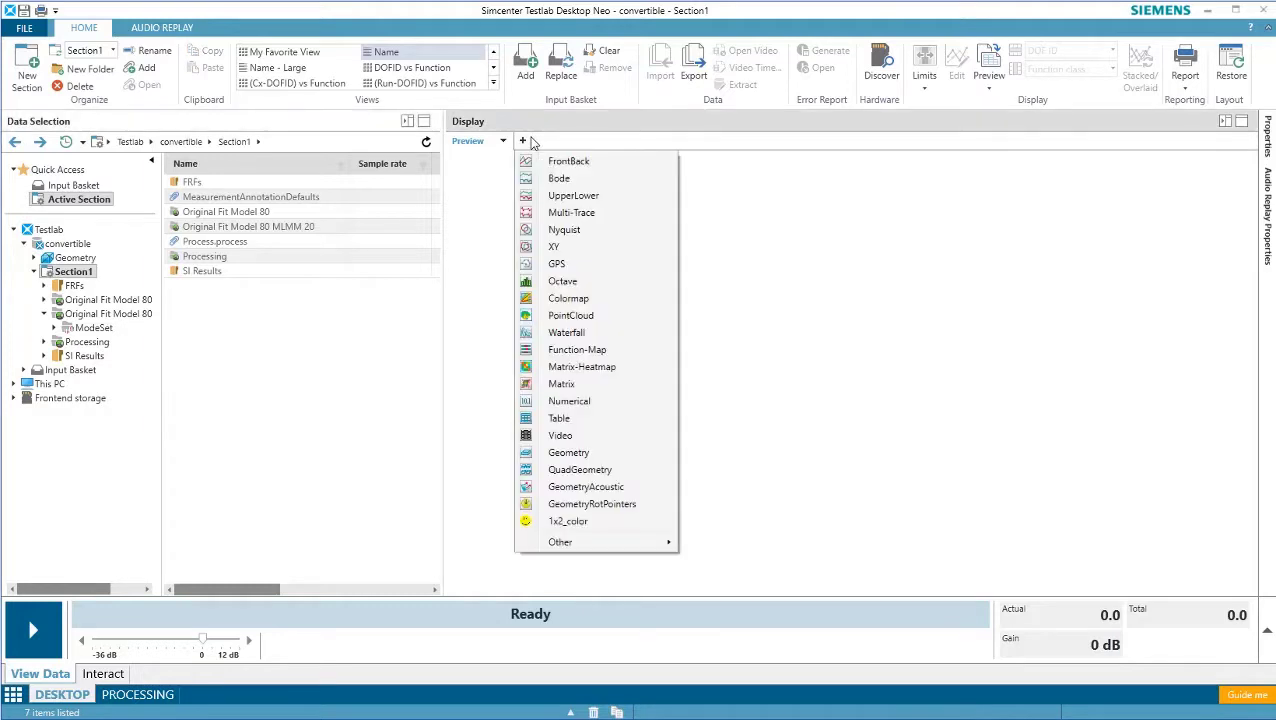
left_click(644, 454)
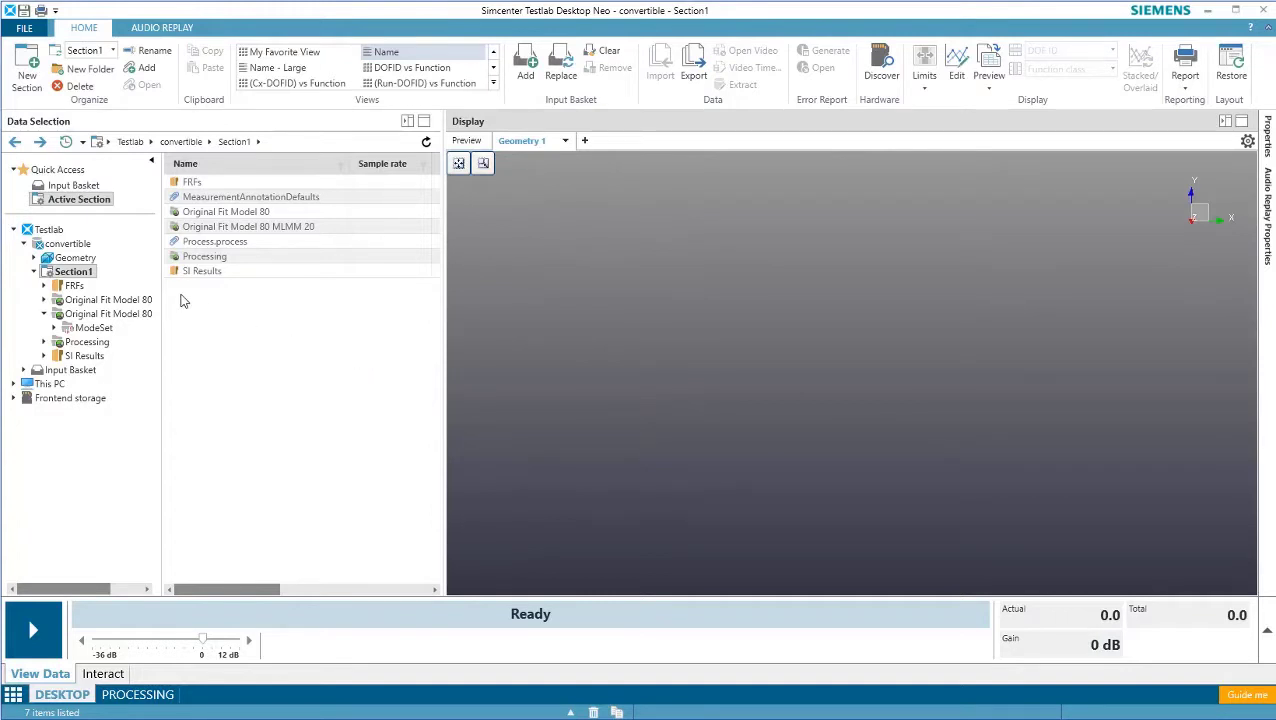
left_click_drag(72, 259, 675, 300)
- Place Mode 8 (16.2328 Hz) on the car geometry, then rotate and rescale the model upright
left_click(103, 331)
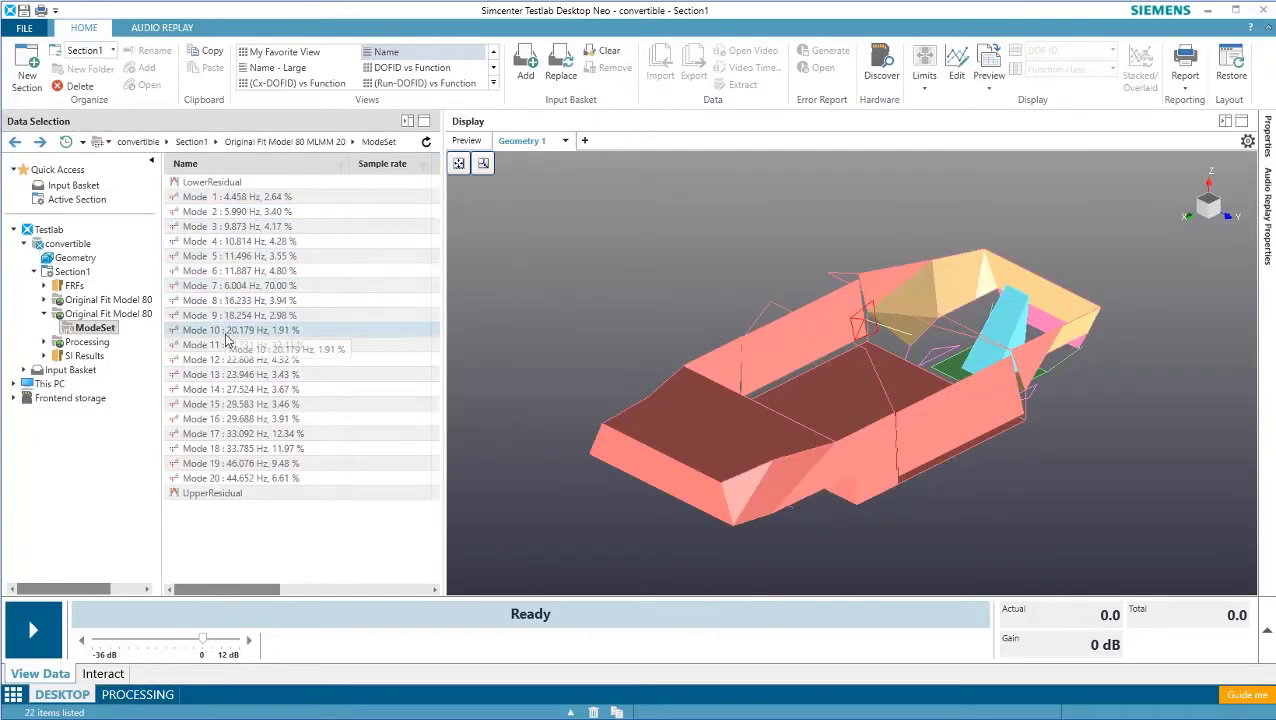
left_click_drag(235, 300, 658, 273)
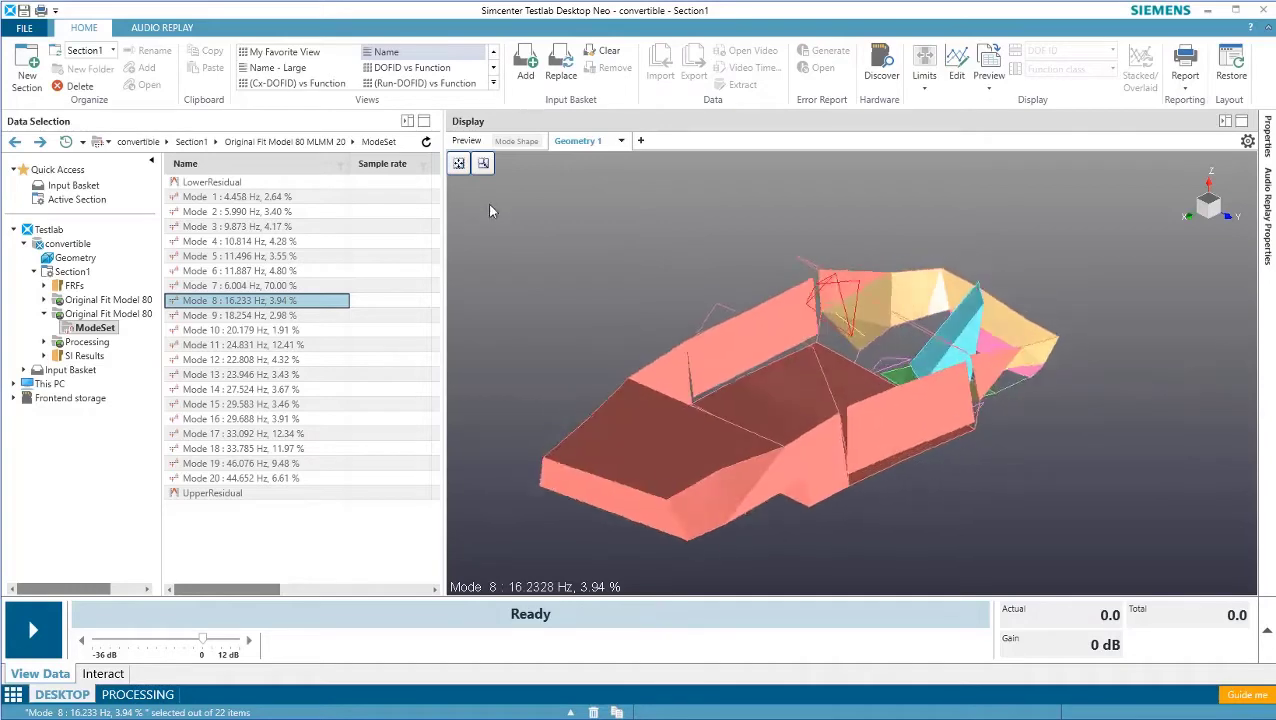
left_click(458, 167)
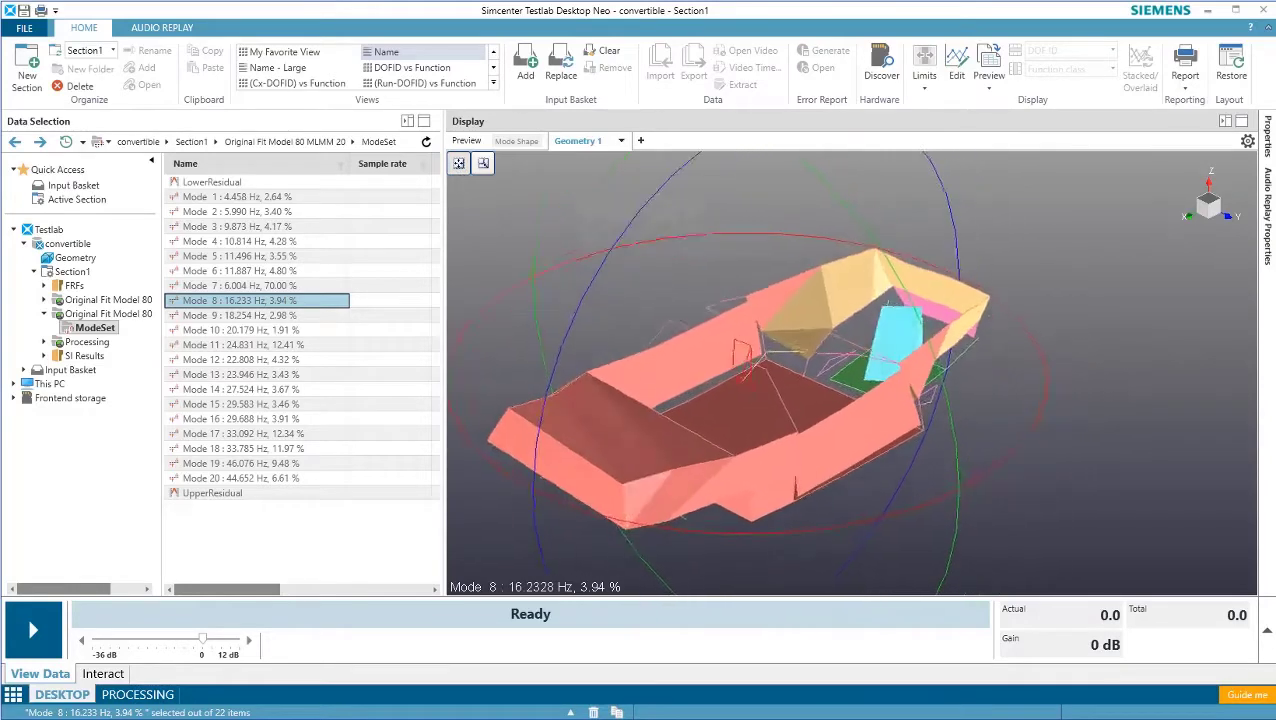
mouse_move(468, 186)
left_mouse_down()
mouse_move(440, 188)
mouse_move(468, 186)
left_mouse_up()
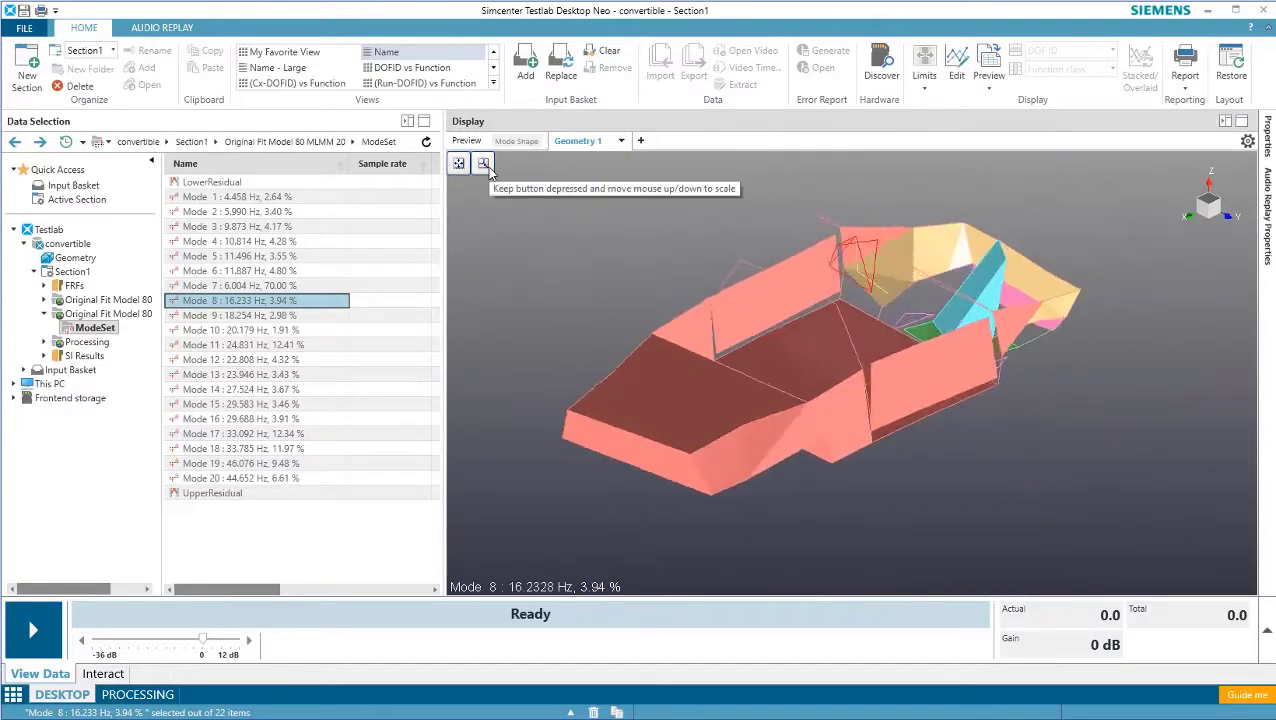
left_click_drag(484, 164, 636, 262)
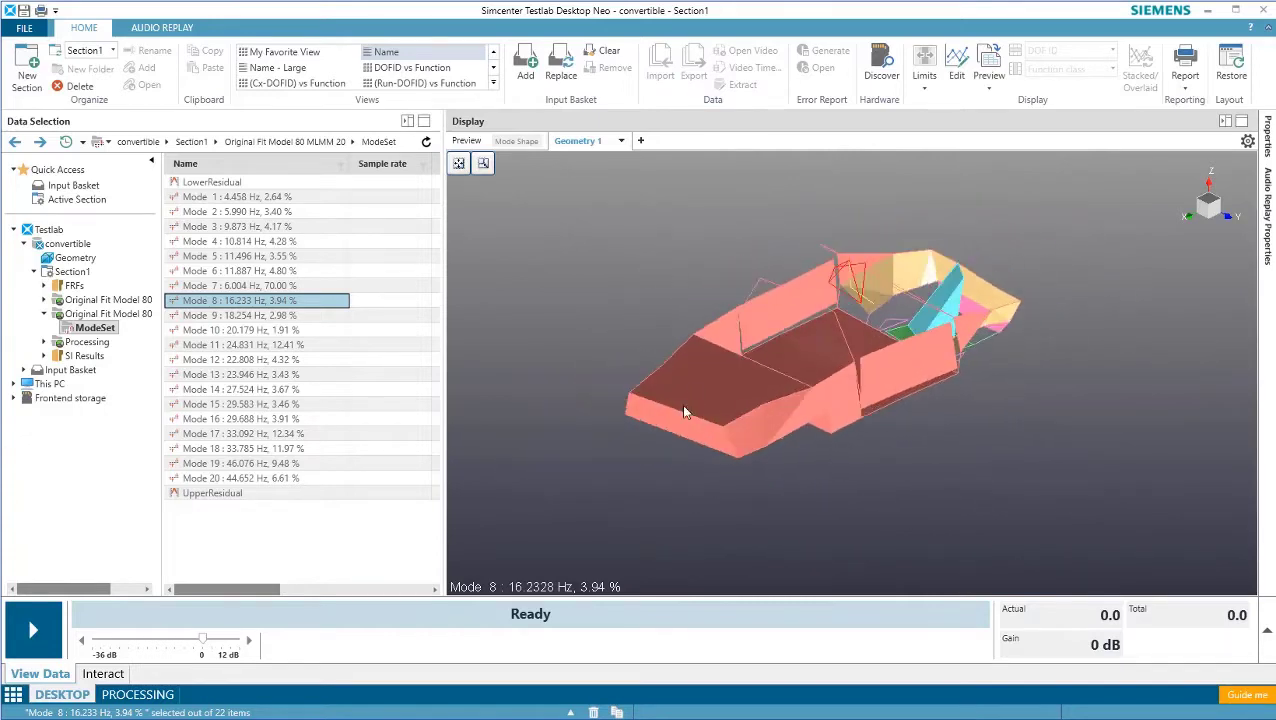
left_click_drag(648, 362, 960, 390)
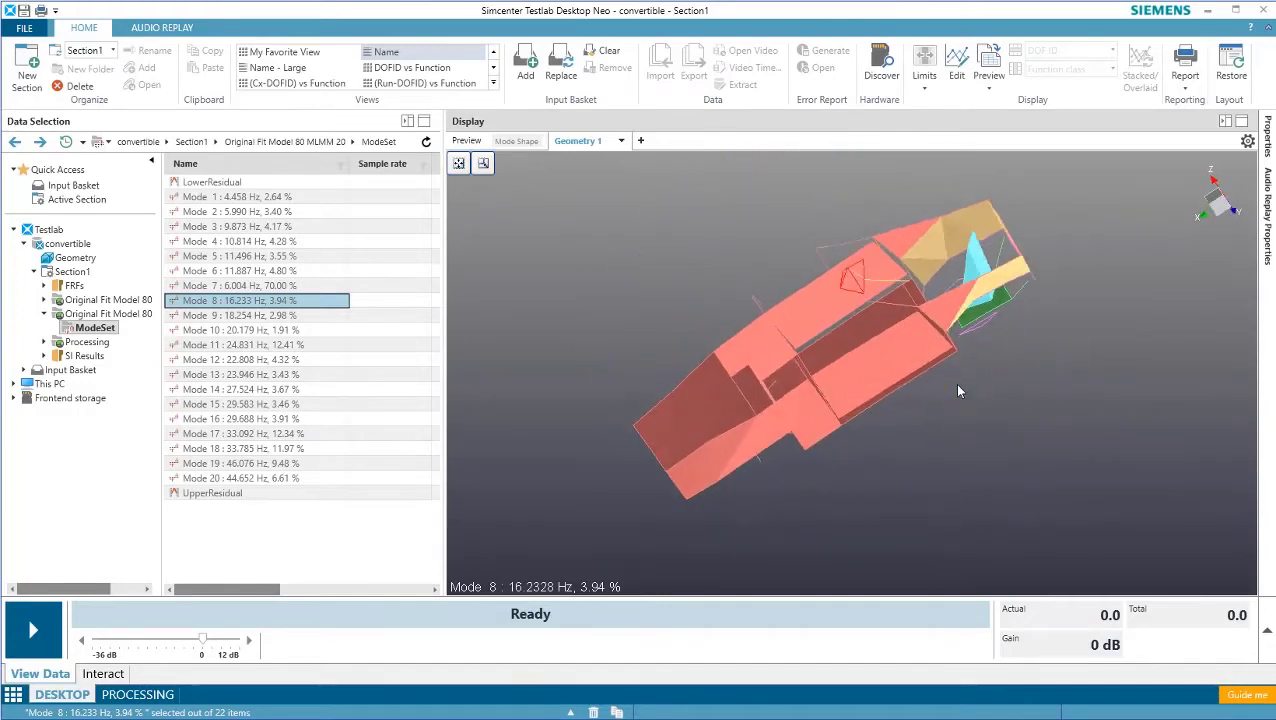
scroll(960, 390, "down", 5)
left_click_drag(605, 268, 906, 330)
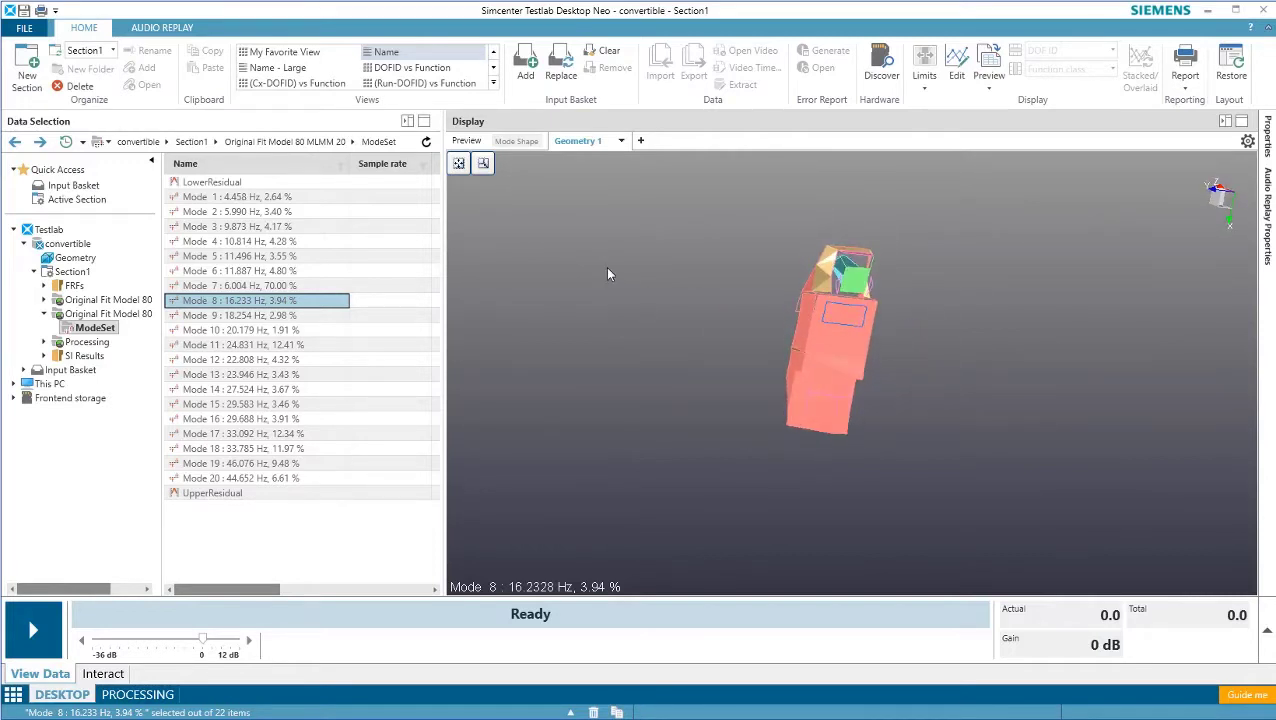
- Fit the Mode 8 model to the view and switch to the Isometric view
right_click(532, 170)
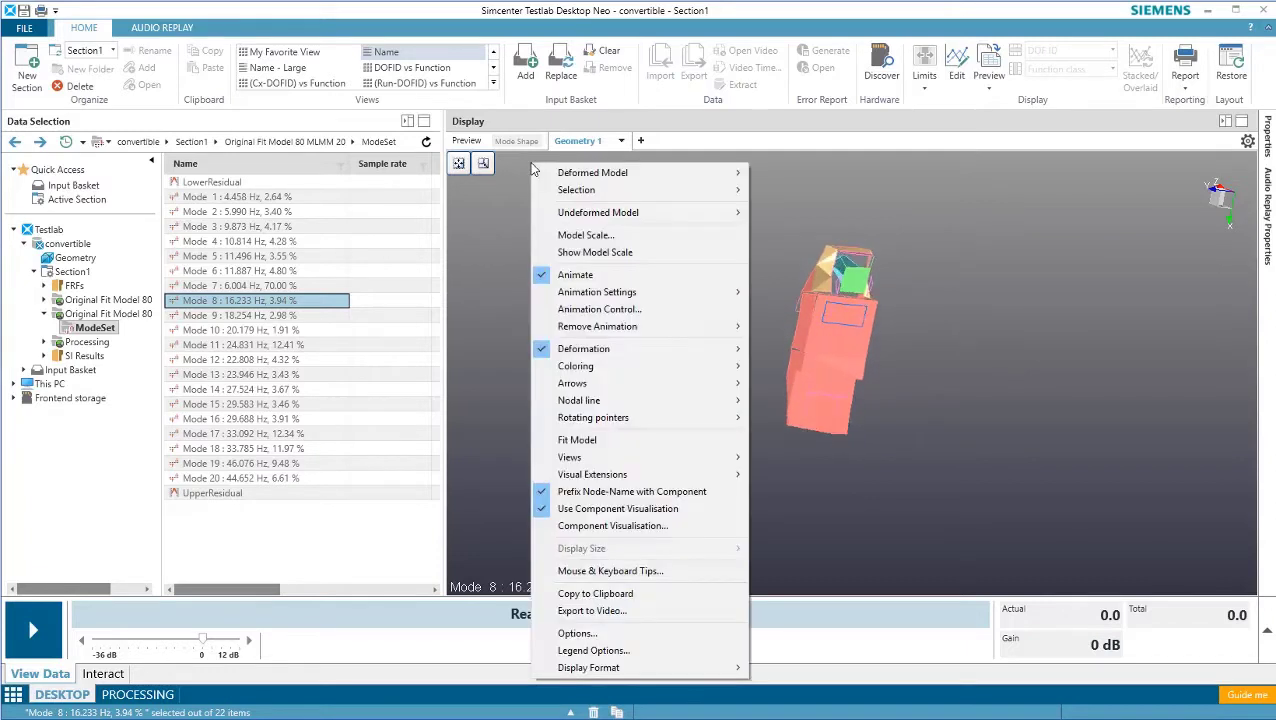
left_click(655, 441)
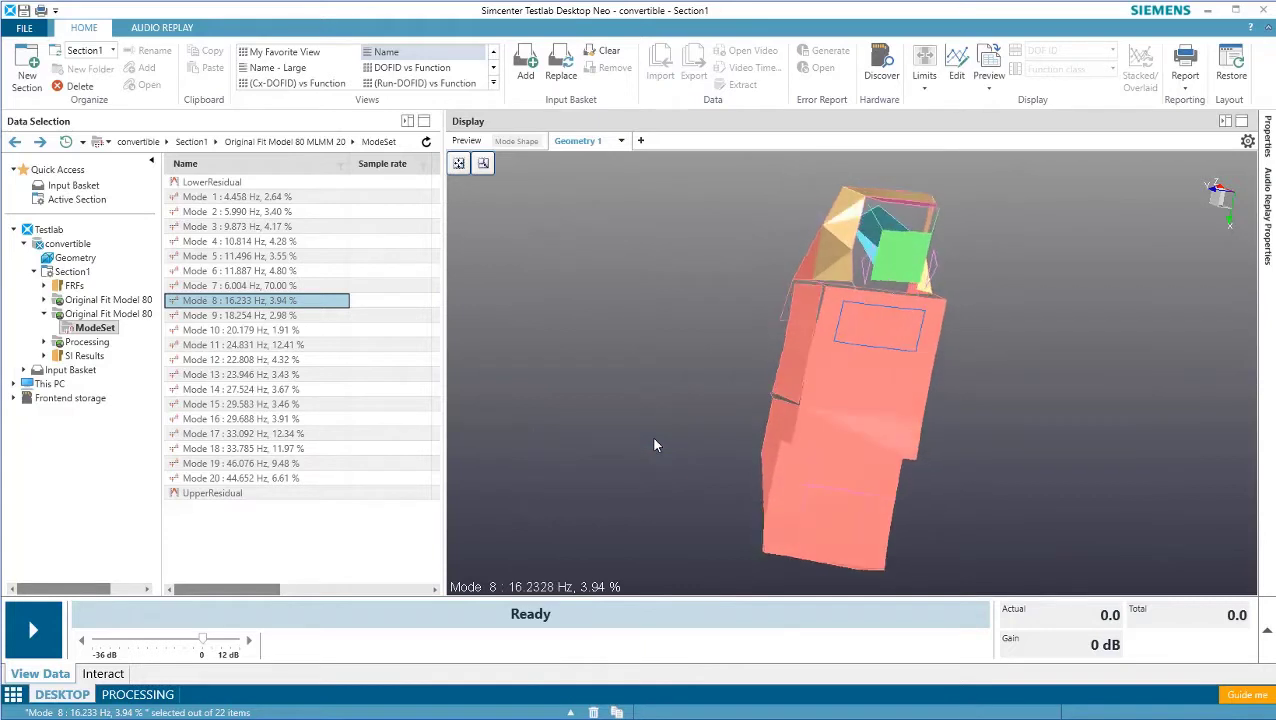
right_click(537, 165)
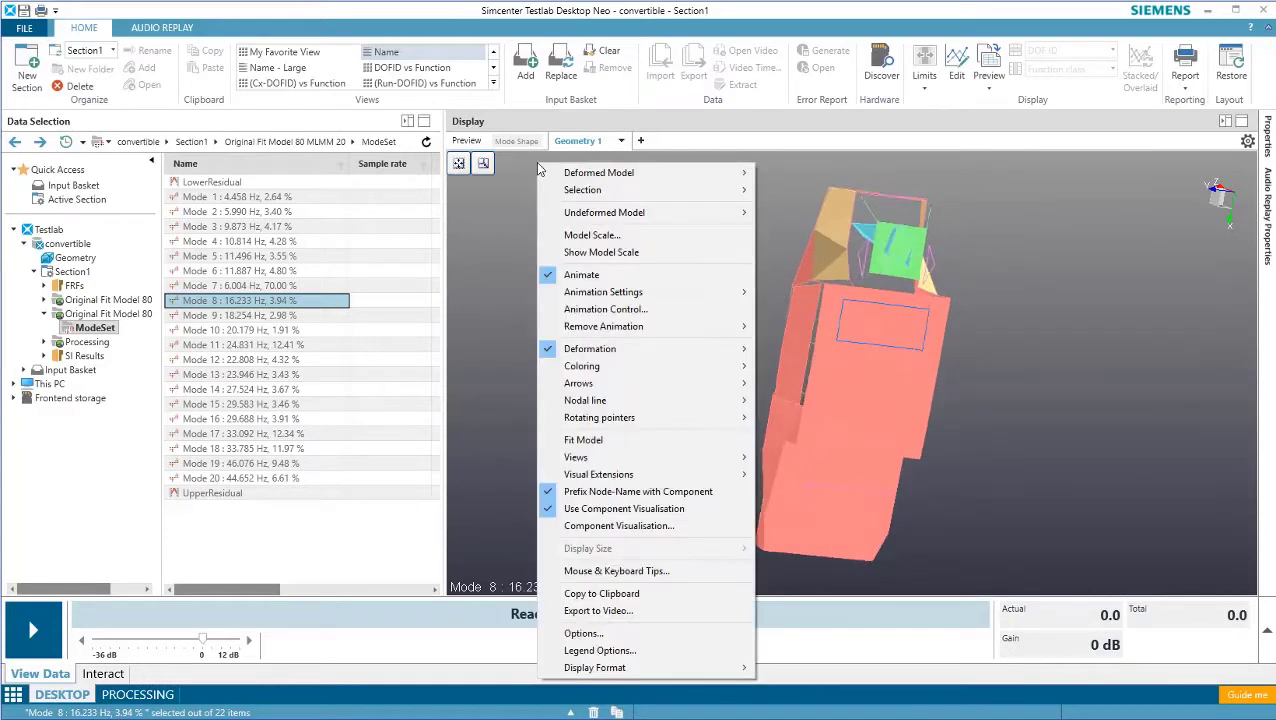
mouse_move(636, 458)
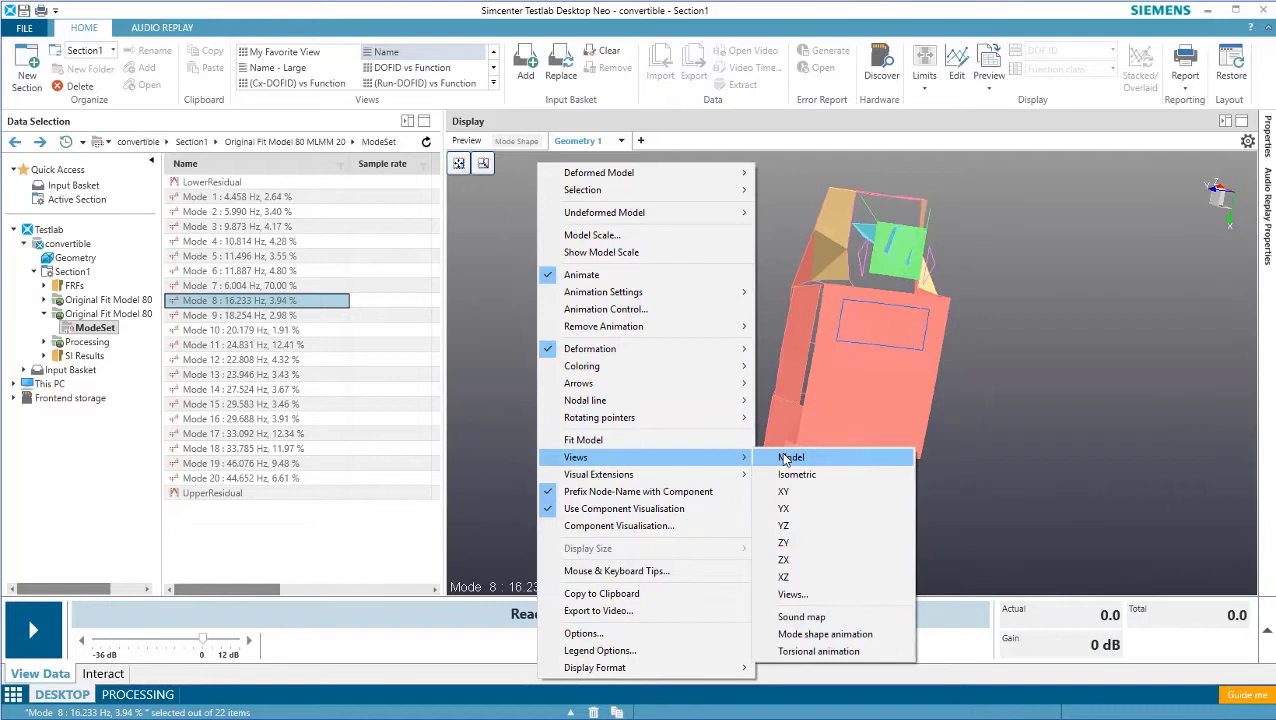
left_click(843, 481)
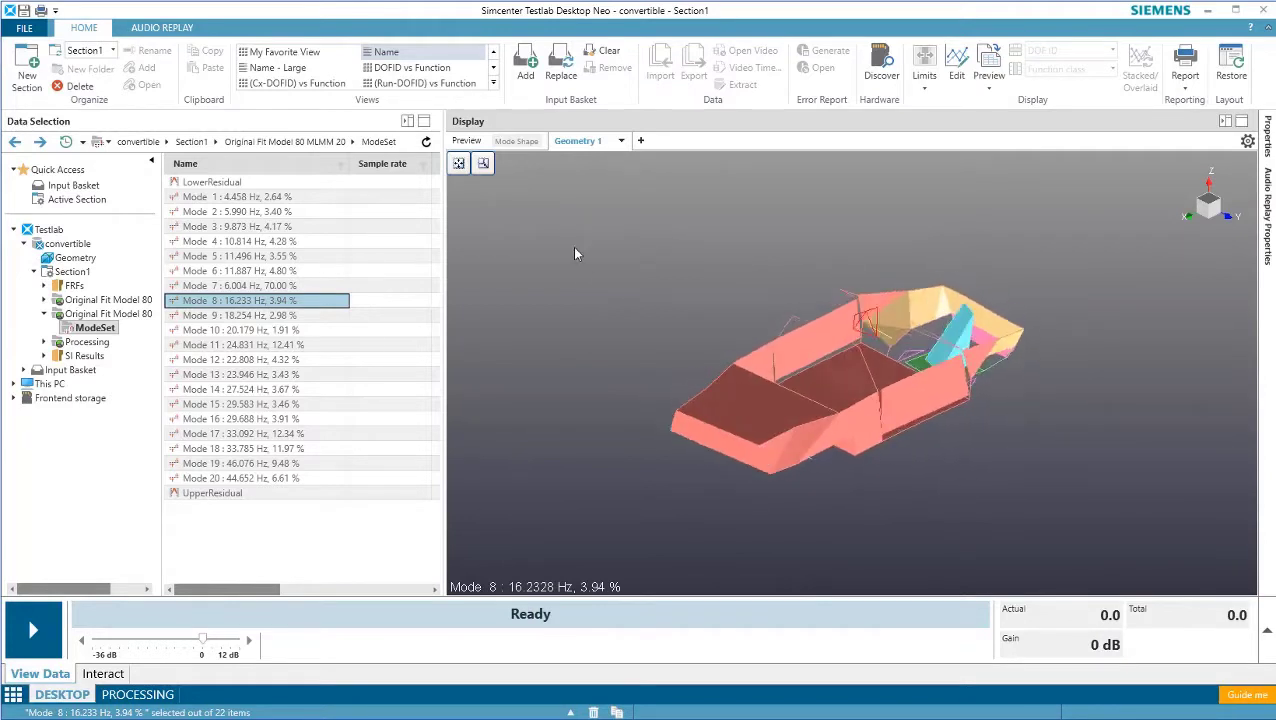
- In the 3D display Options, set top and bottom colours to White and annotation text to Black
right_click(534, 172)
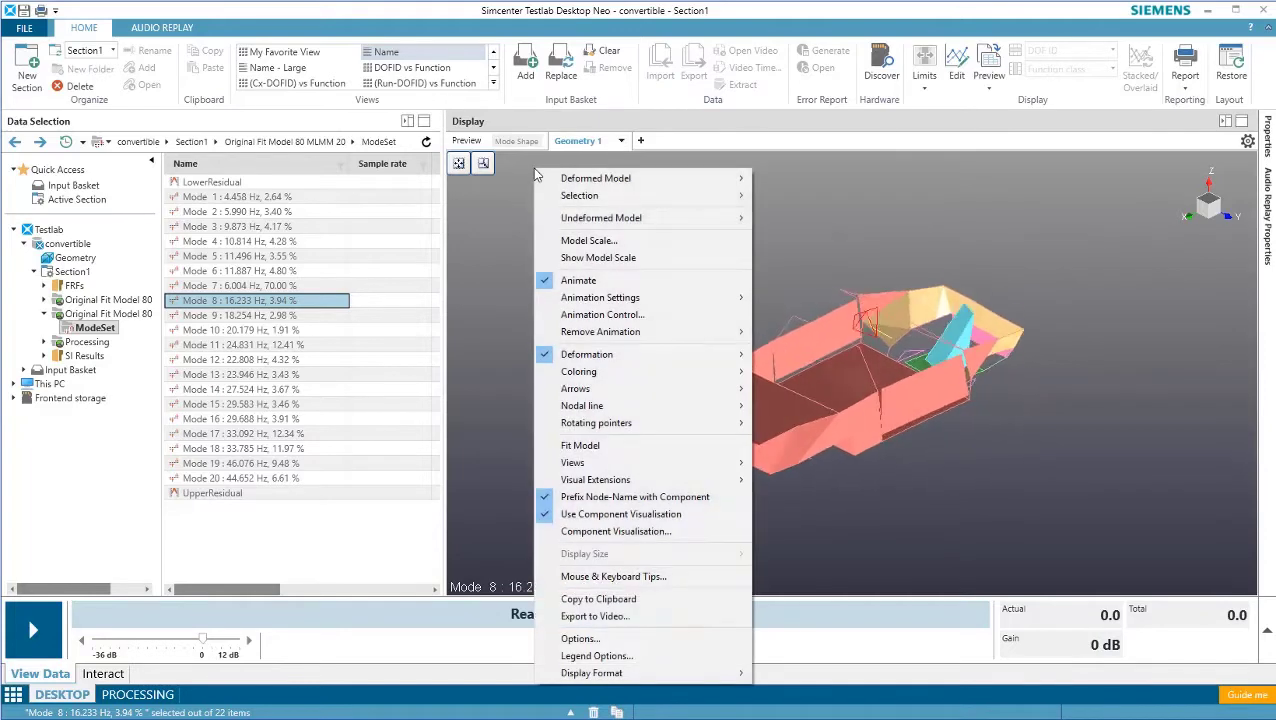
left_click(648, 640)
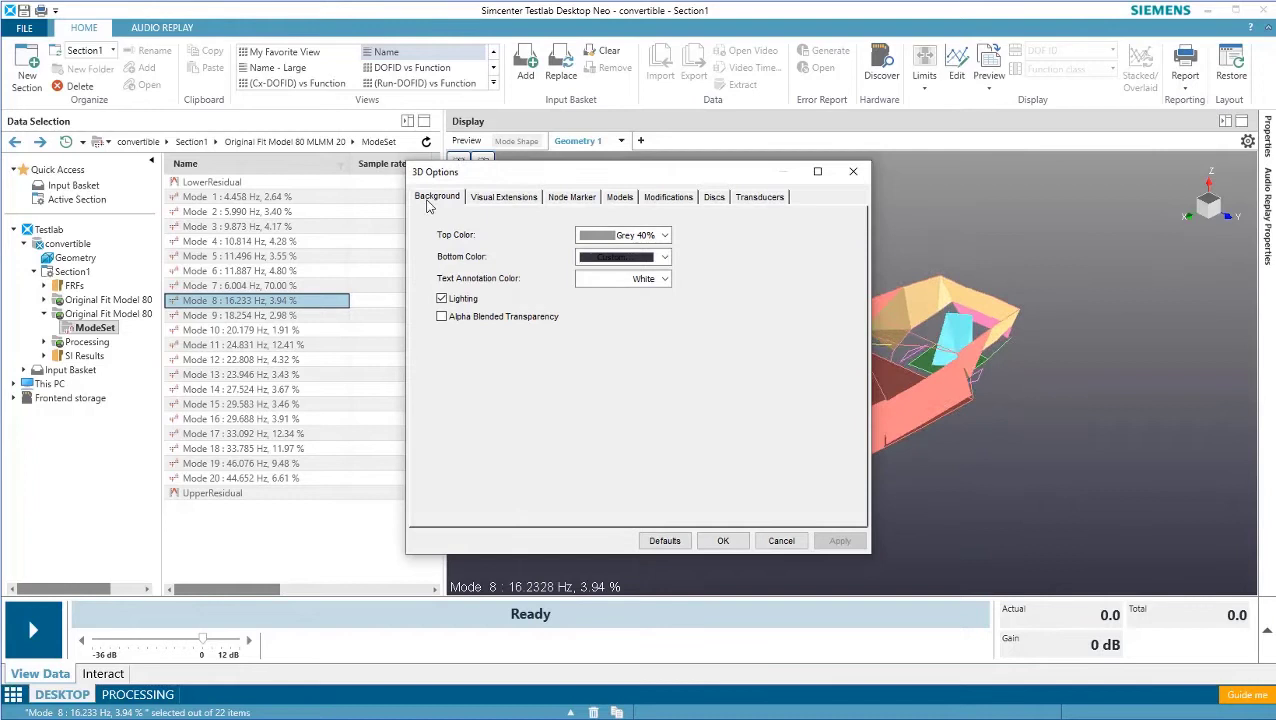
left_click(650, 237)
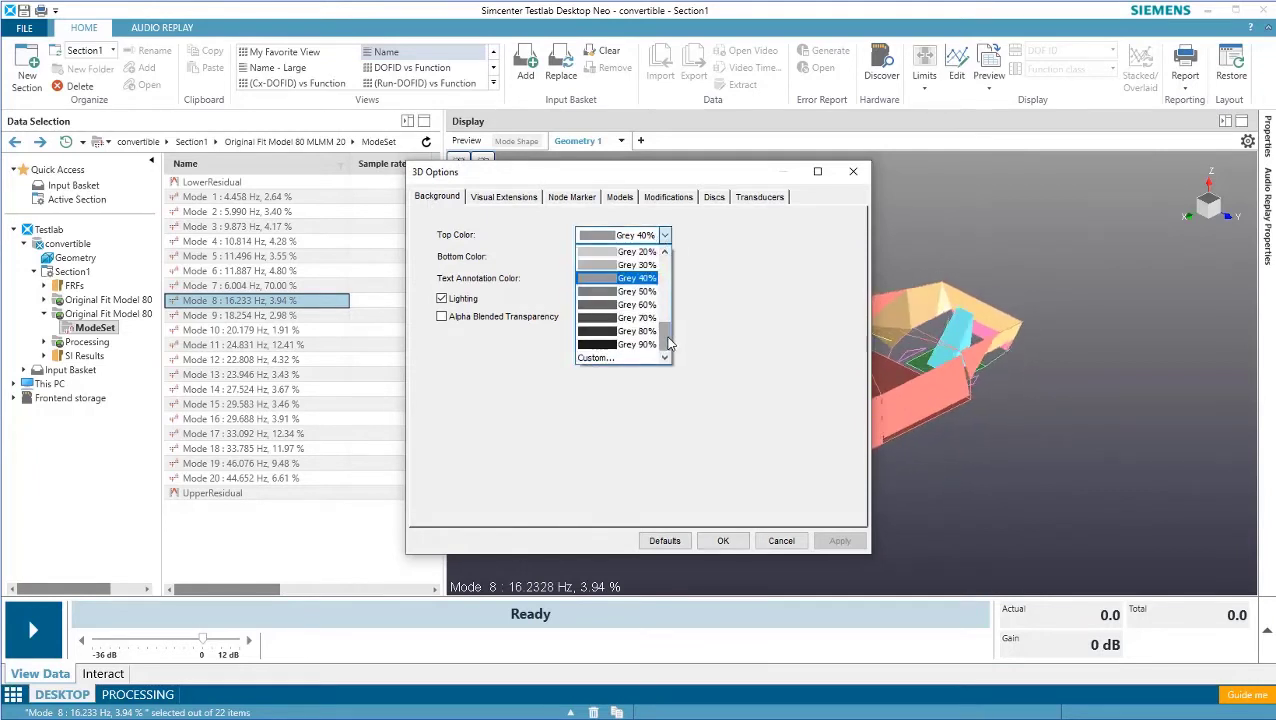
left_click_drag(669, 343, 661, 290)
left_click(646, 266)
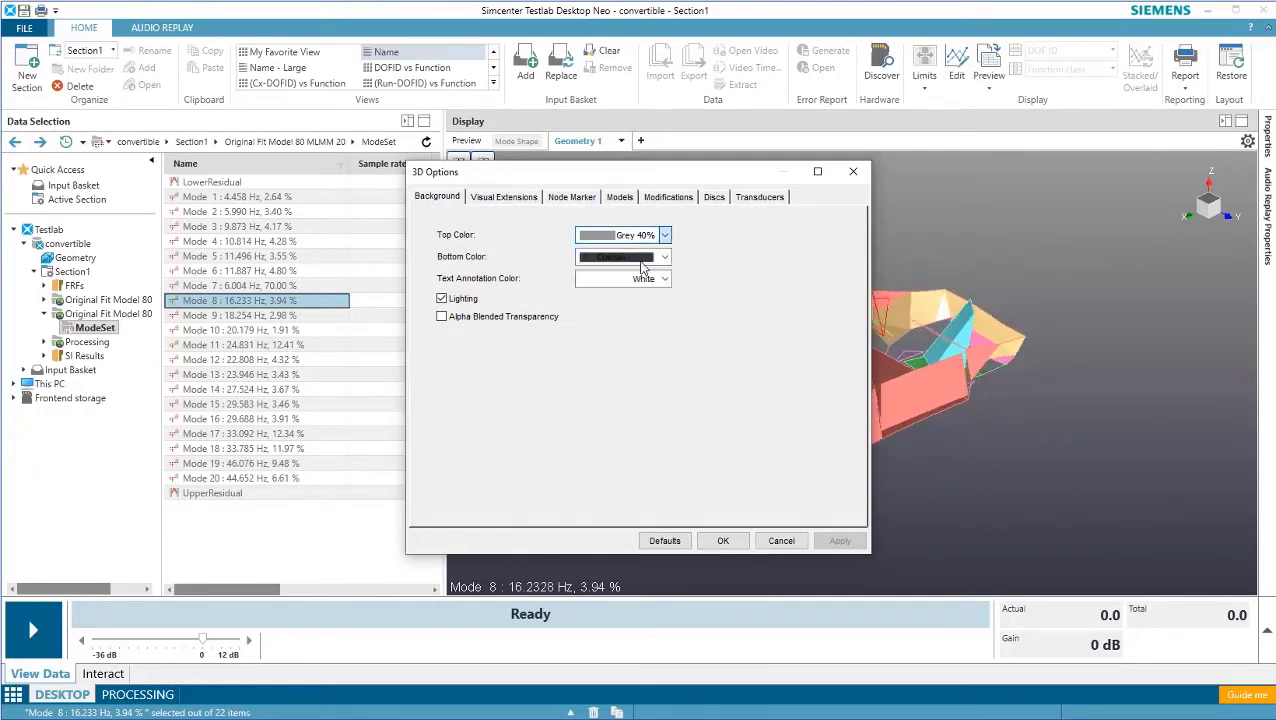
left_click(662, 257)
left_click_drag(666, 365, 660, 272)
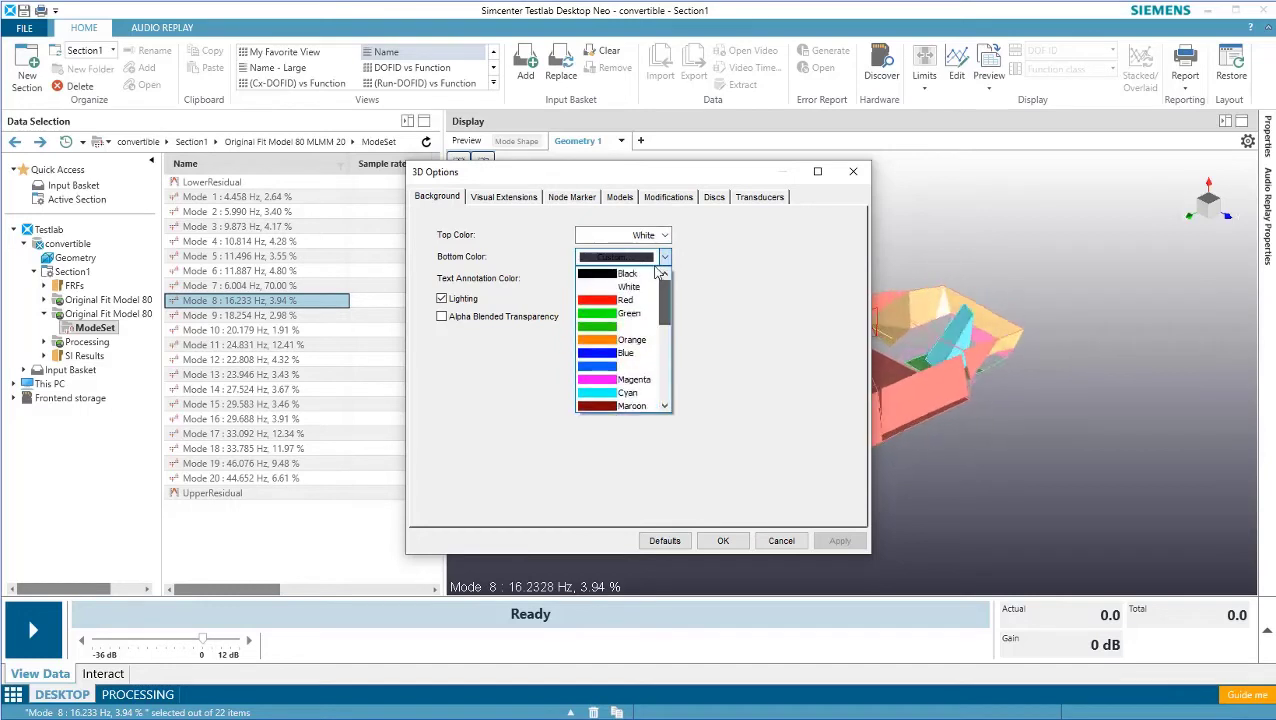
left_click(630, 288)
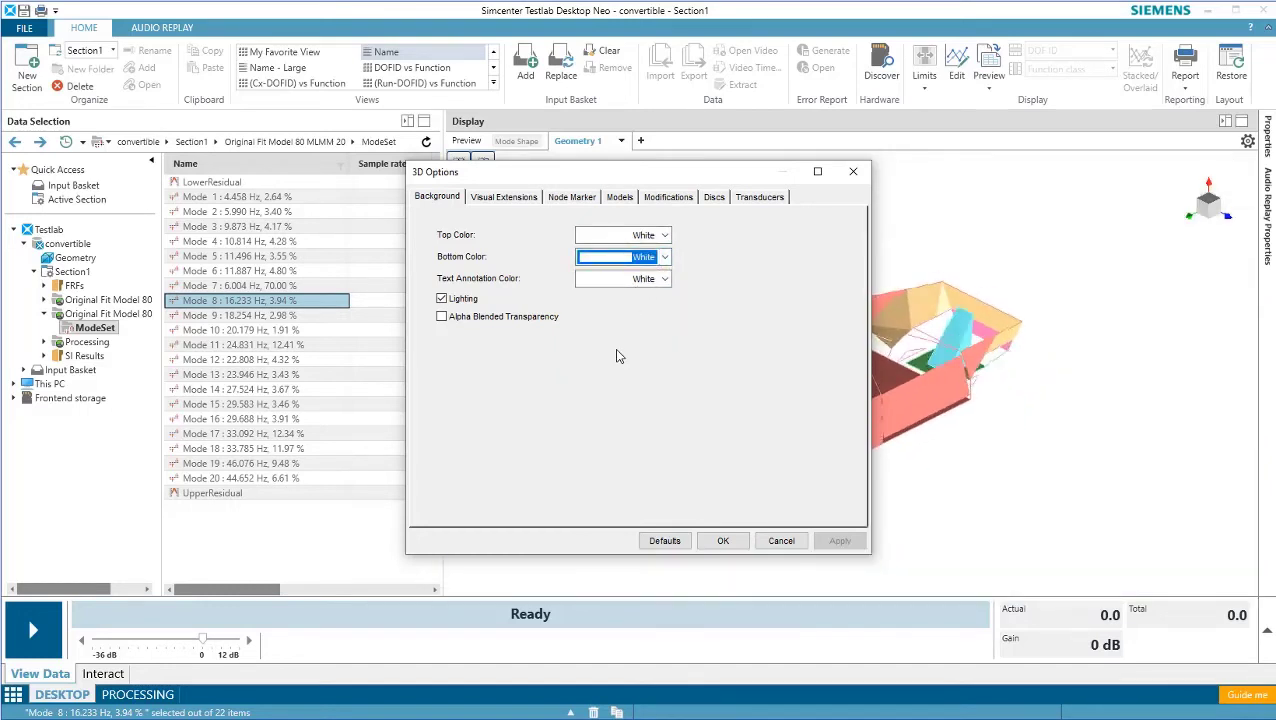
left_click(656, 284)
left_click_drag(664, 358, 665, 315)
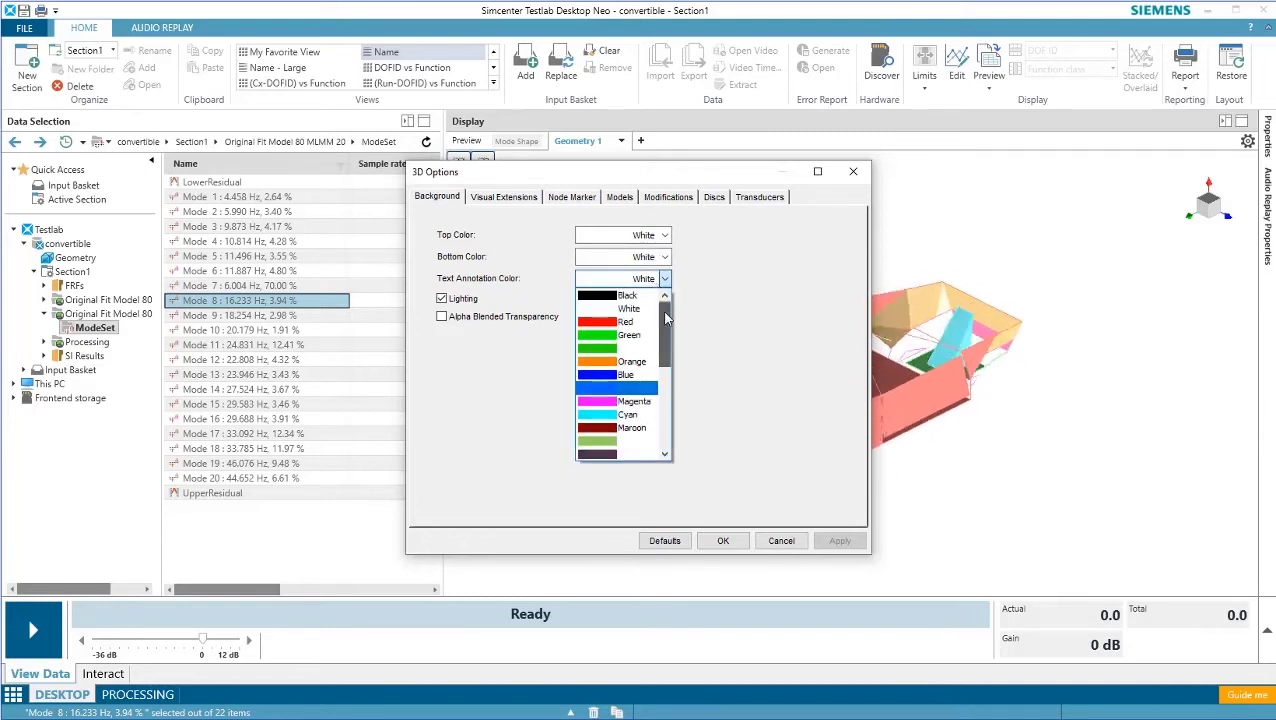
left_click(628, 296)
left_click(723, 541)
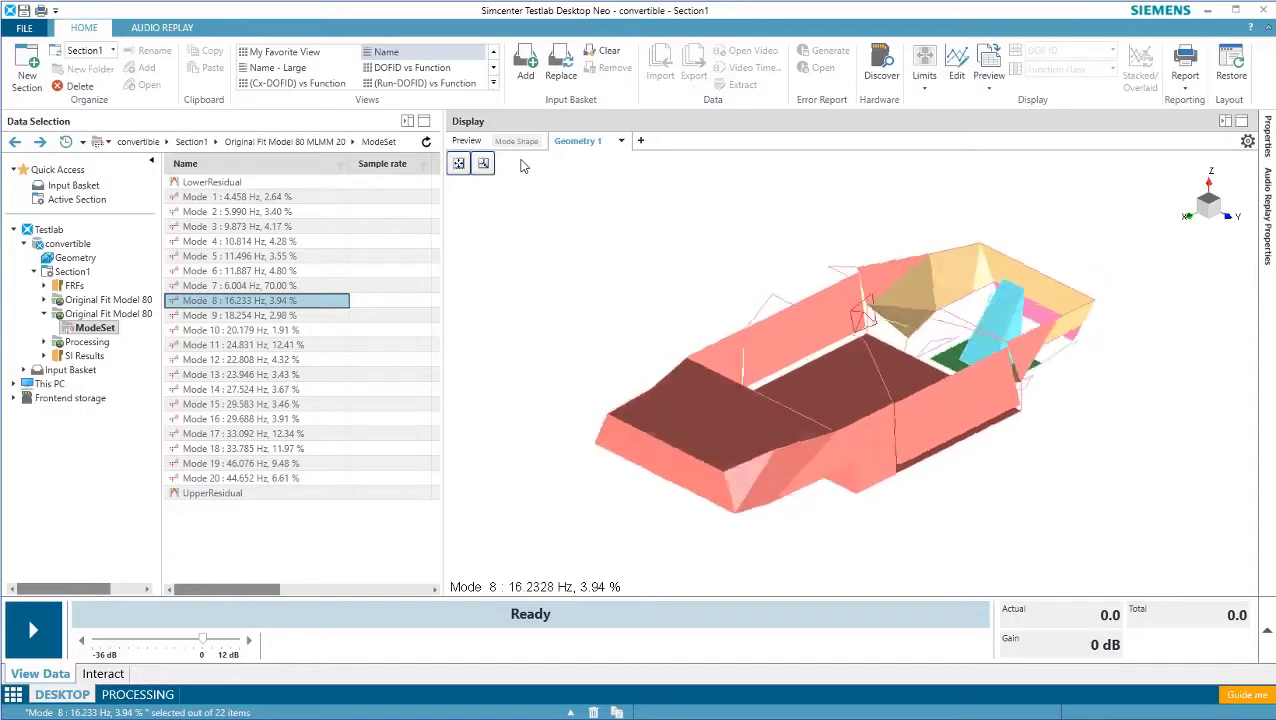
right_click(521, 166)
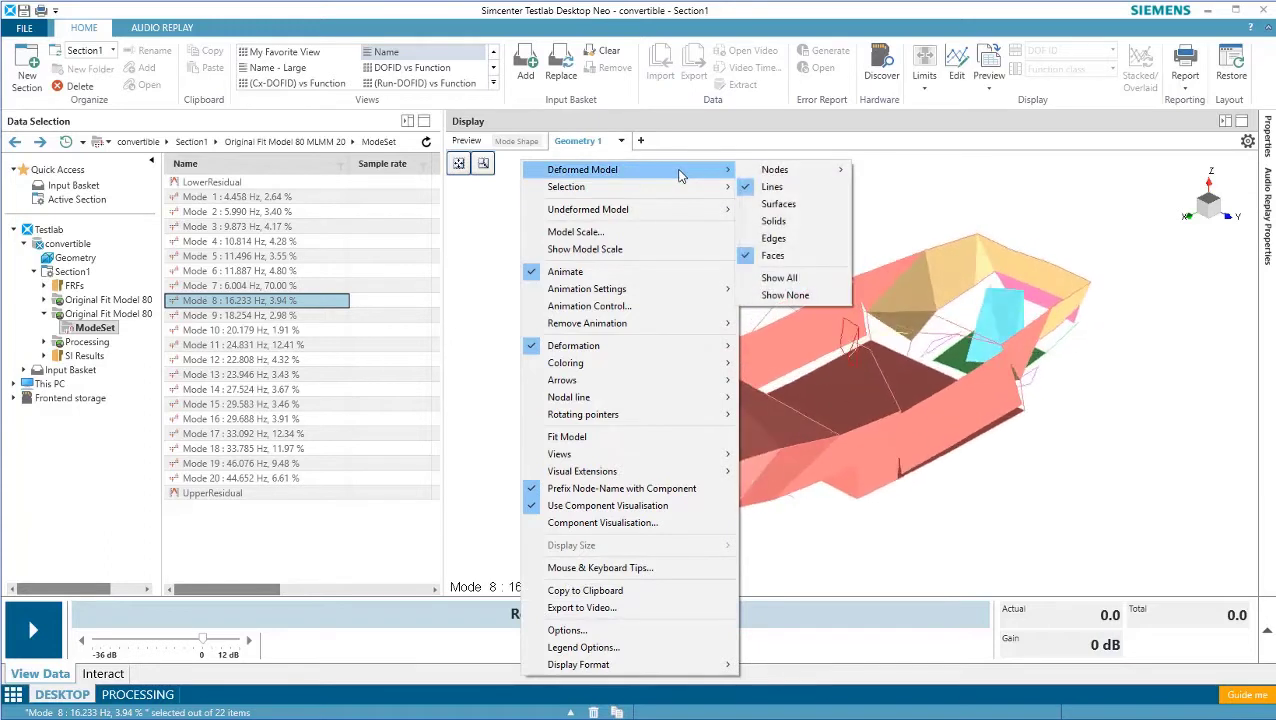
mouse_move(683, 217)
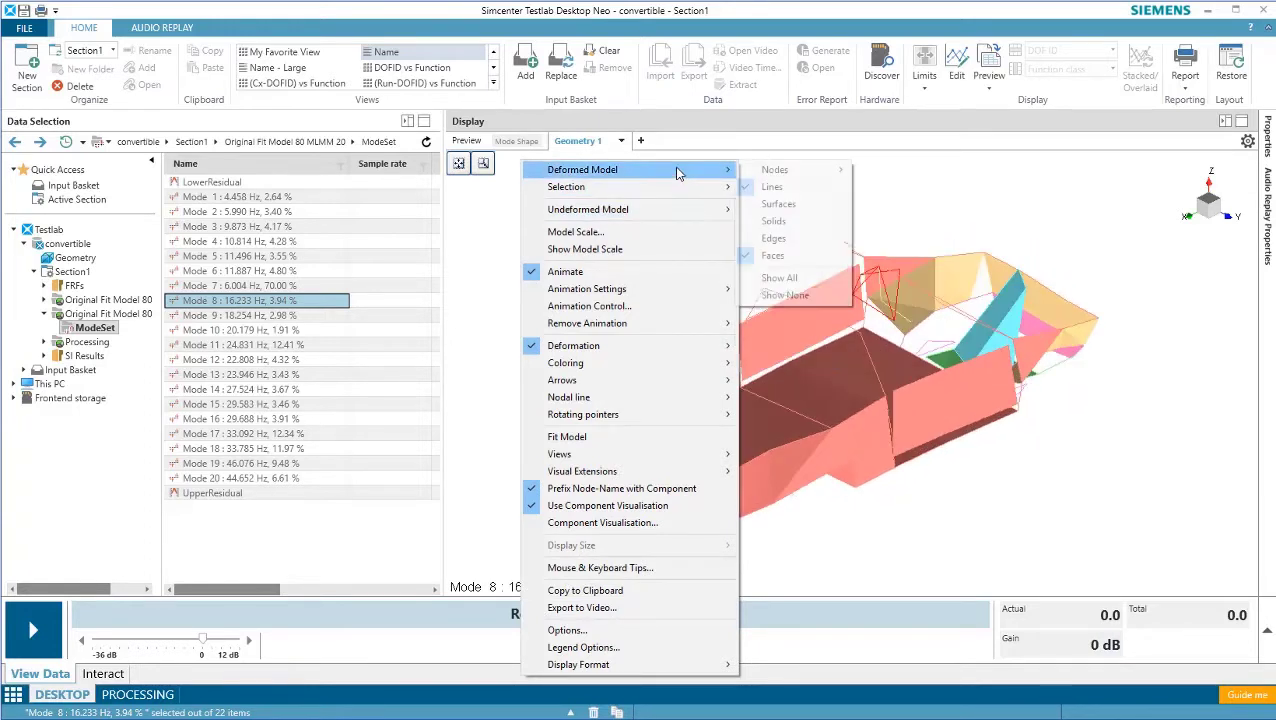
mouse_move(677, 174)
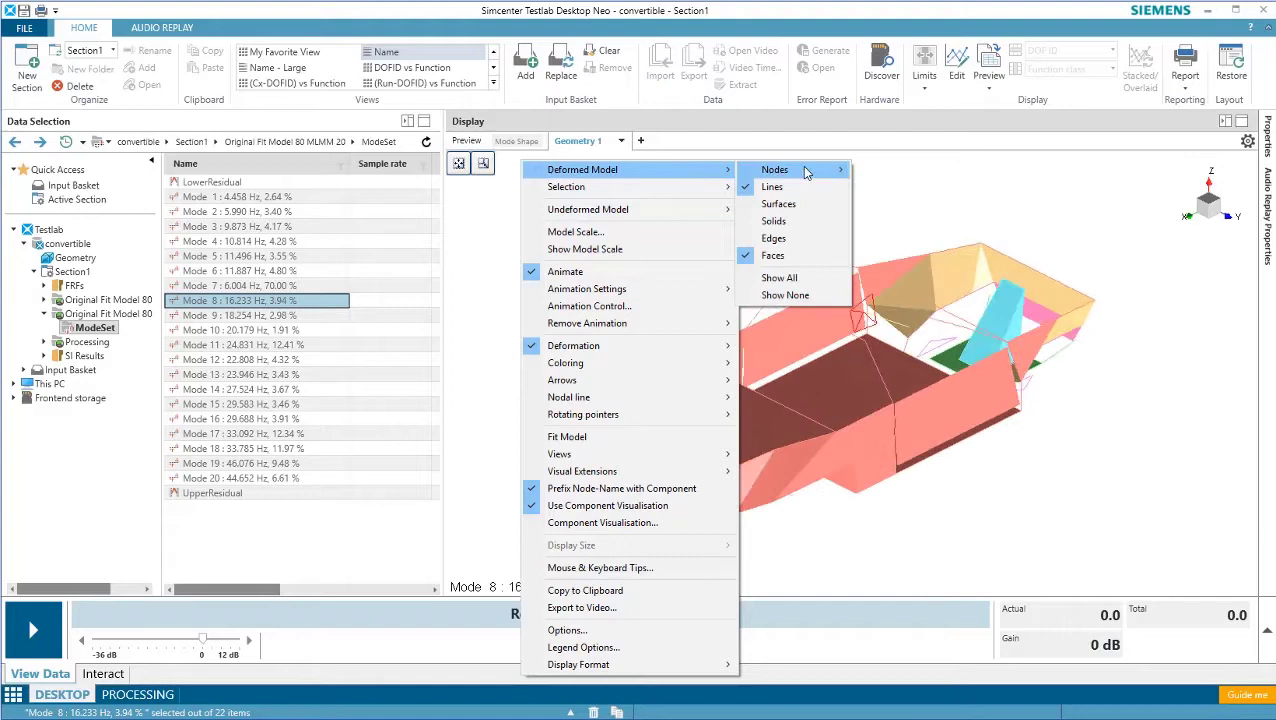
mouse_move(806, 174)
left_click(935, 173)
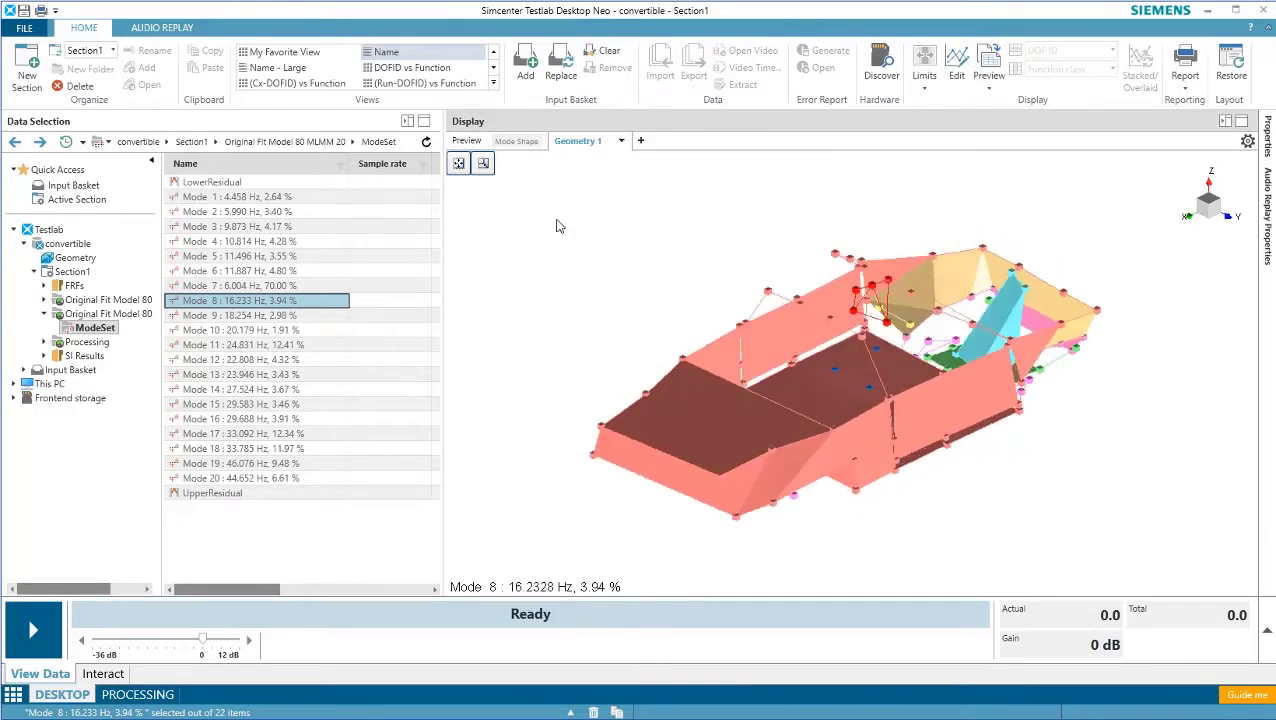
right_click(541, 168)
mouse_move(565, 178)
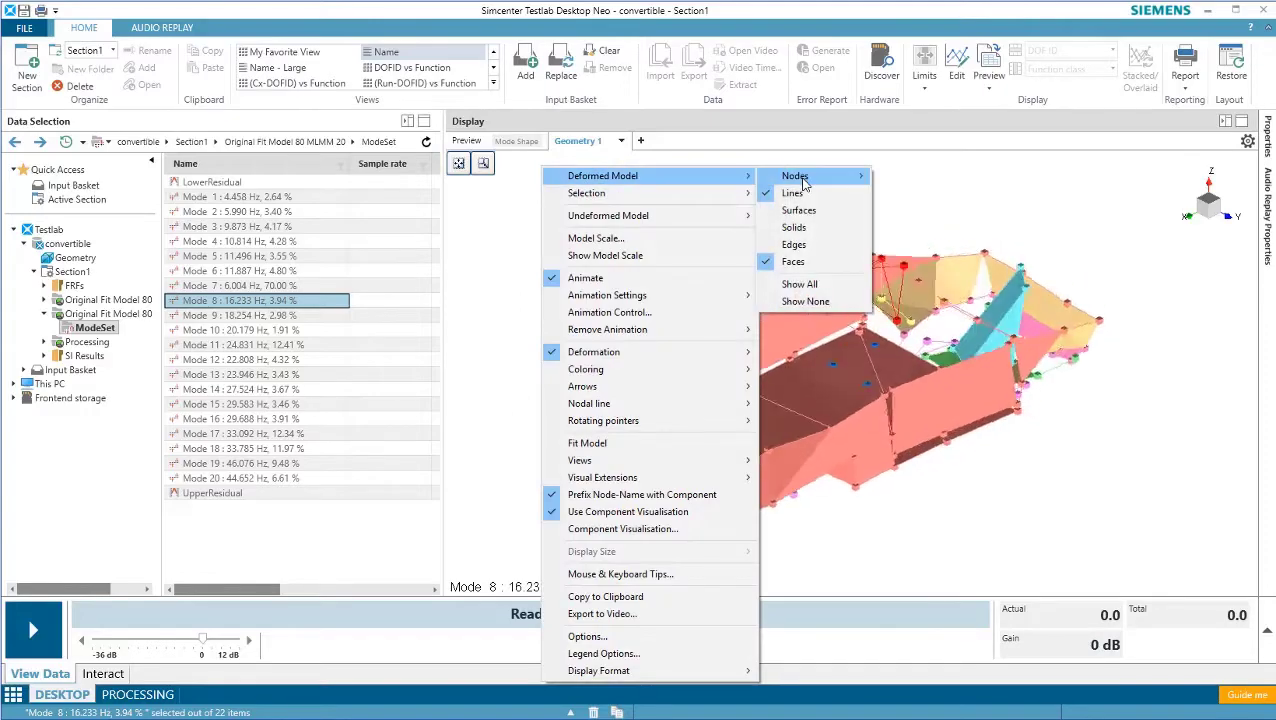
mouse_move(803, 181)
left_click(910, 194)
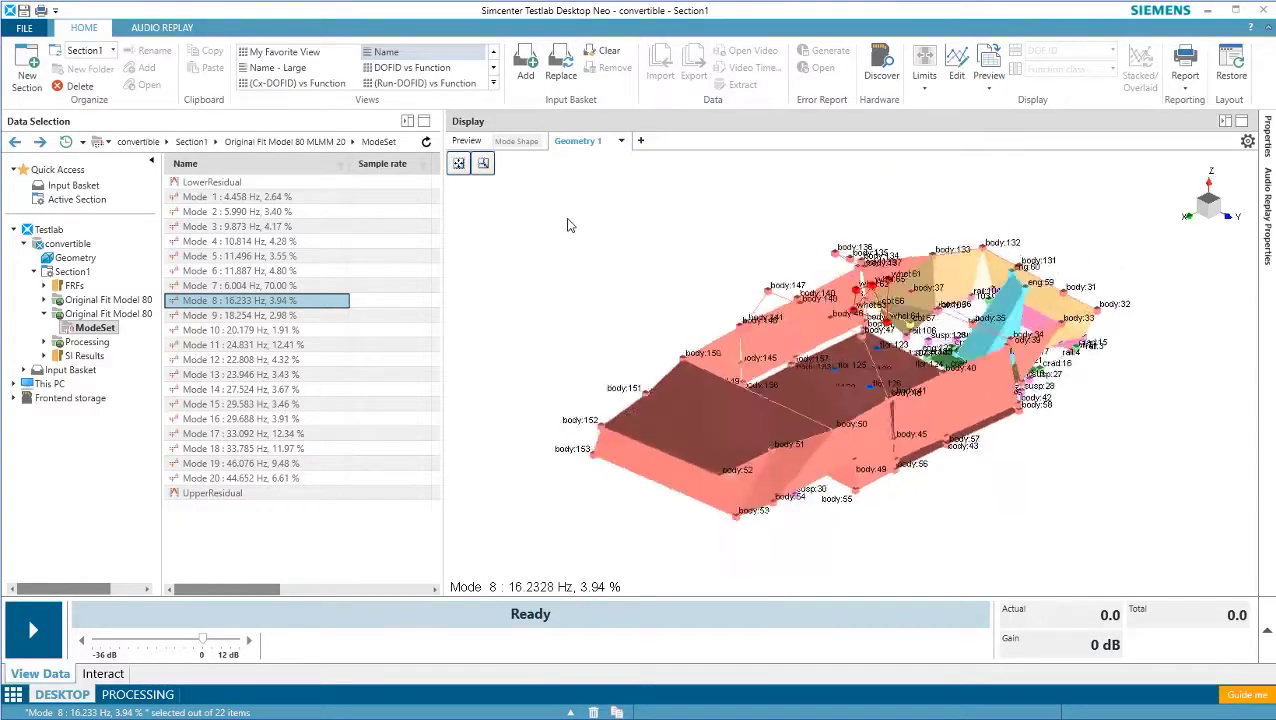
right_click(535, 162)
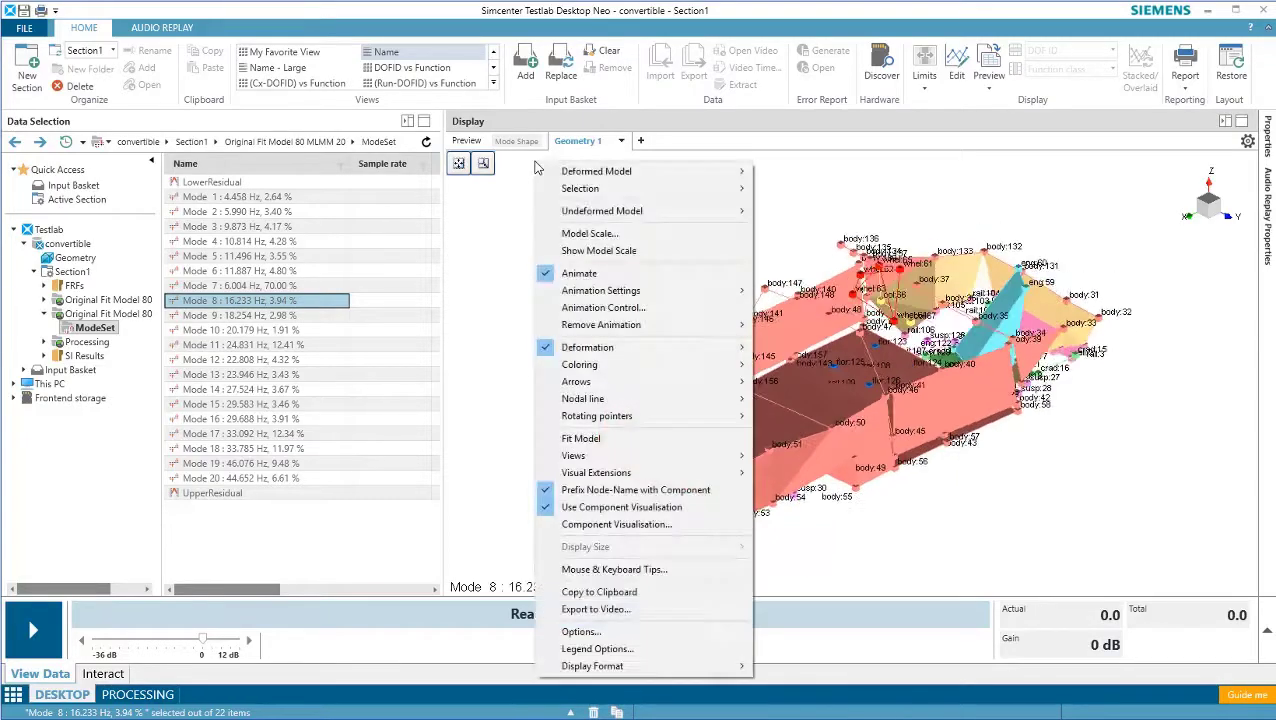
mouse_move(565, 171)
mouse_move(836, 173)
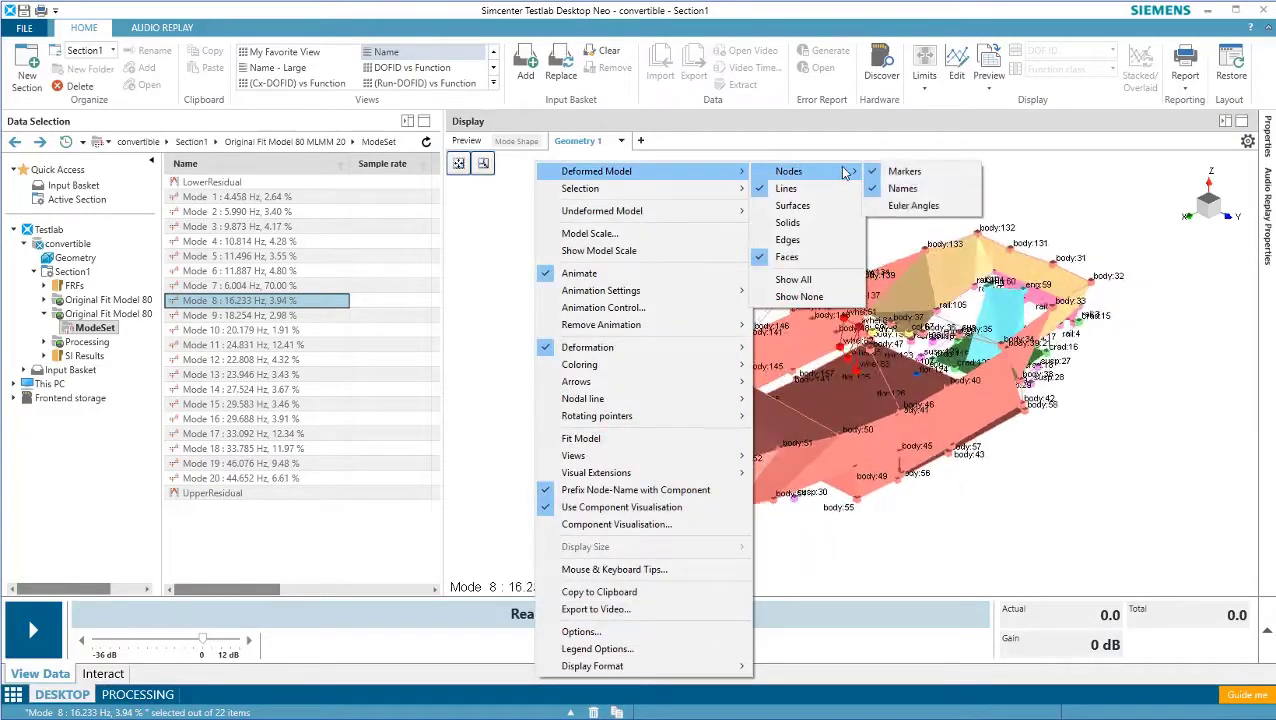
left_click(912, 207)
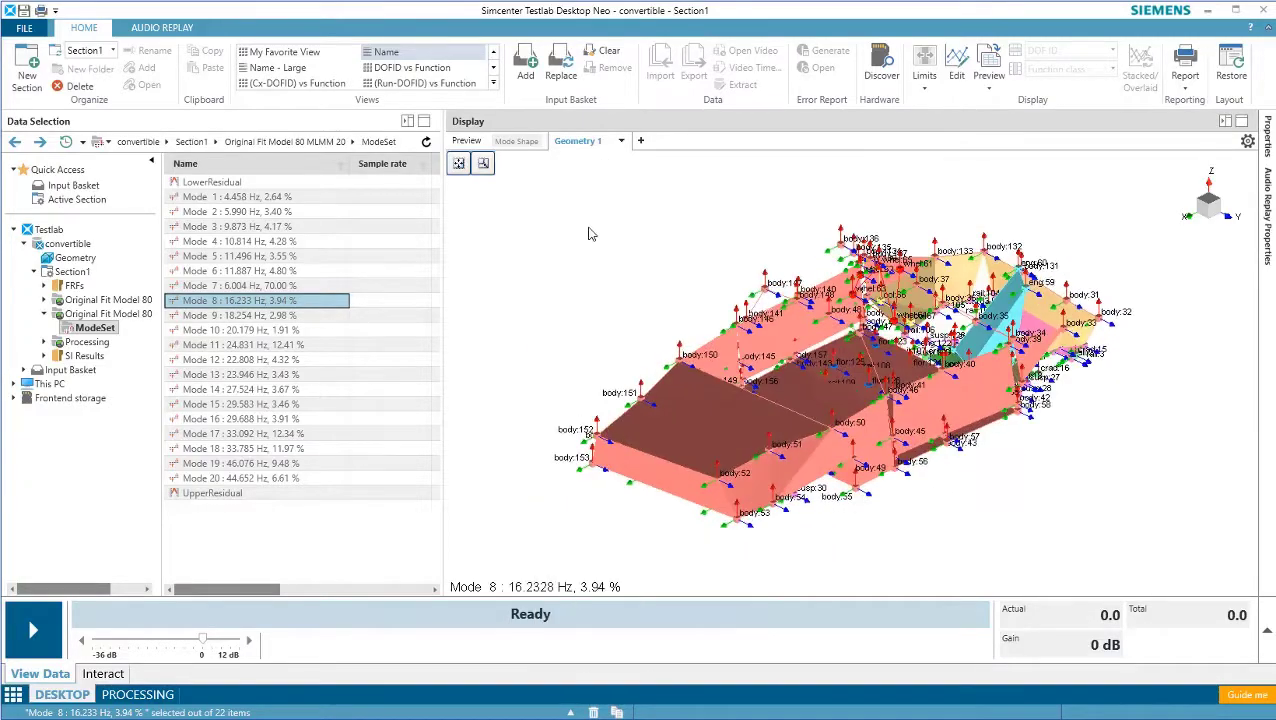
right_click(527, 170)
mouse_move(600, 172)
mouse_move(790, 173)
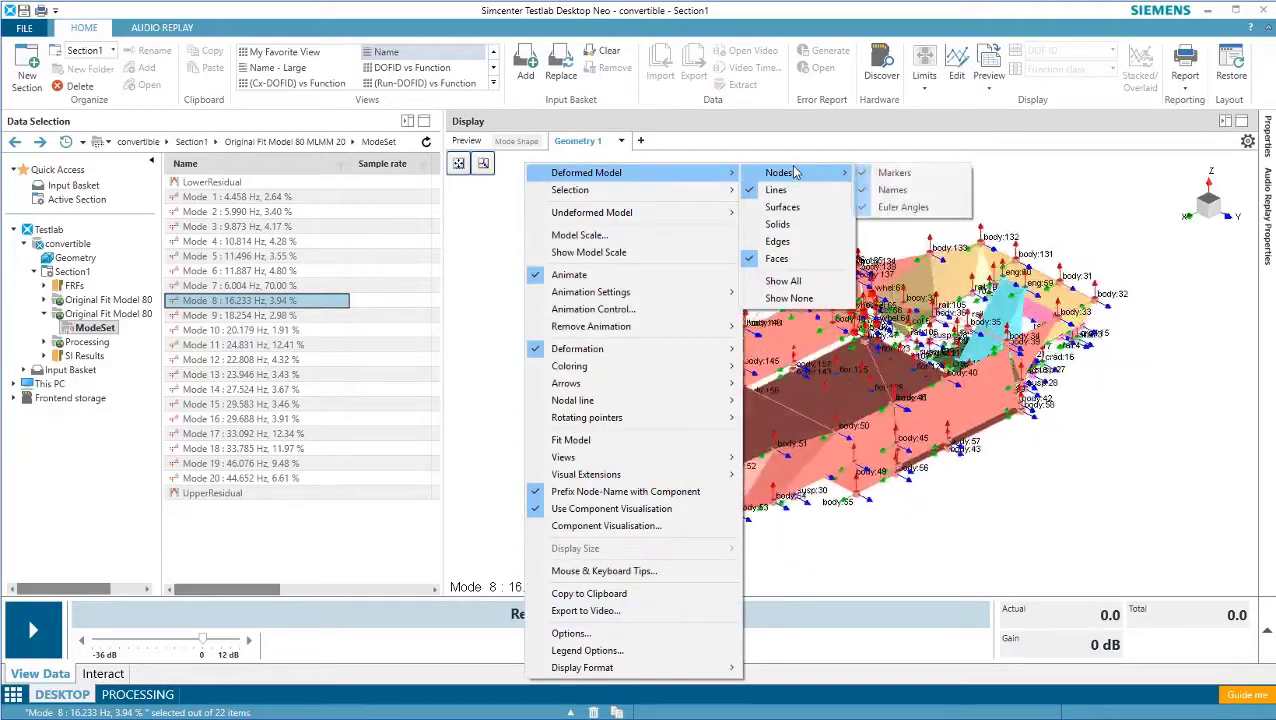
left_click(884, 178)
right_click(568, 181)
mouse_move(700, 188)
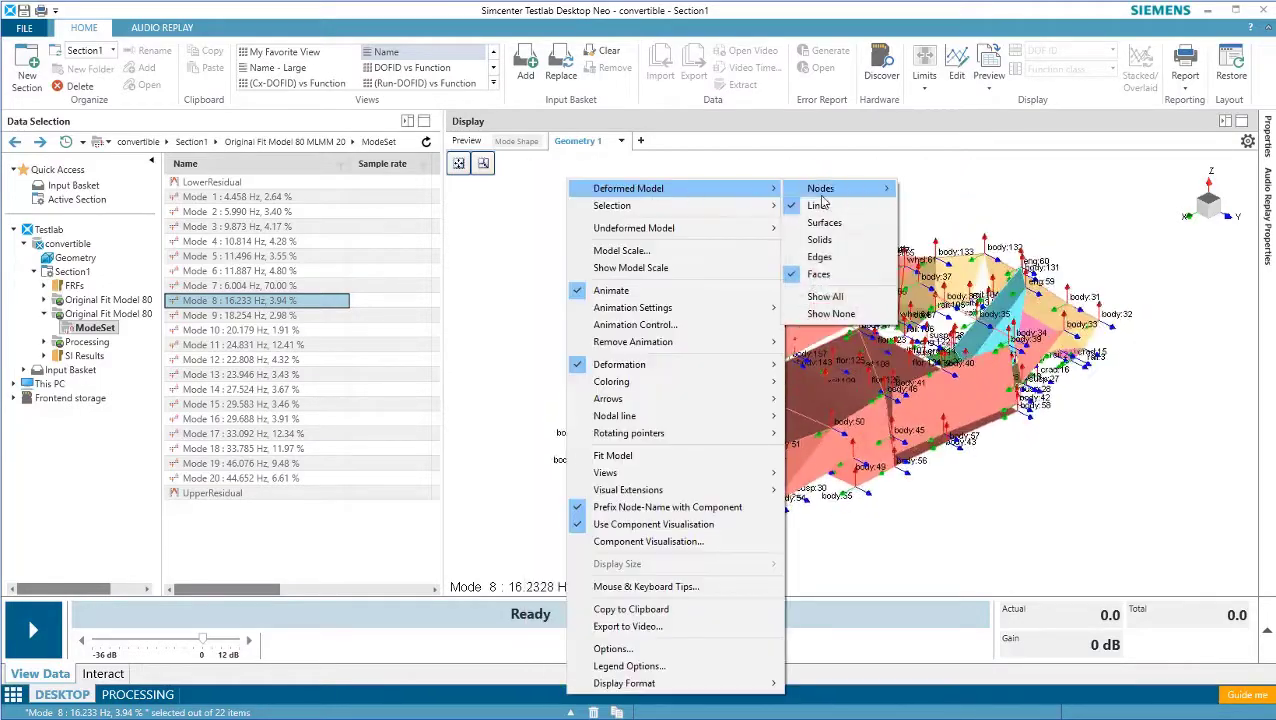
left_click(900, 205)
right_click(541, 173)
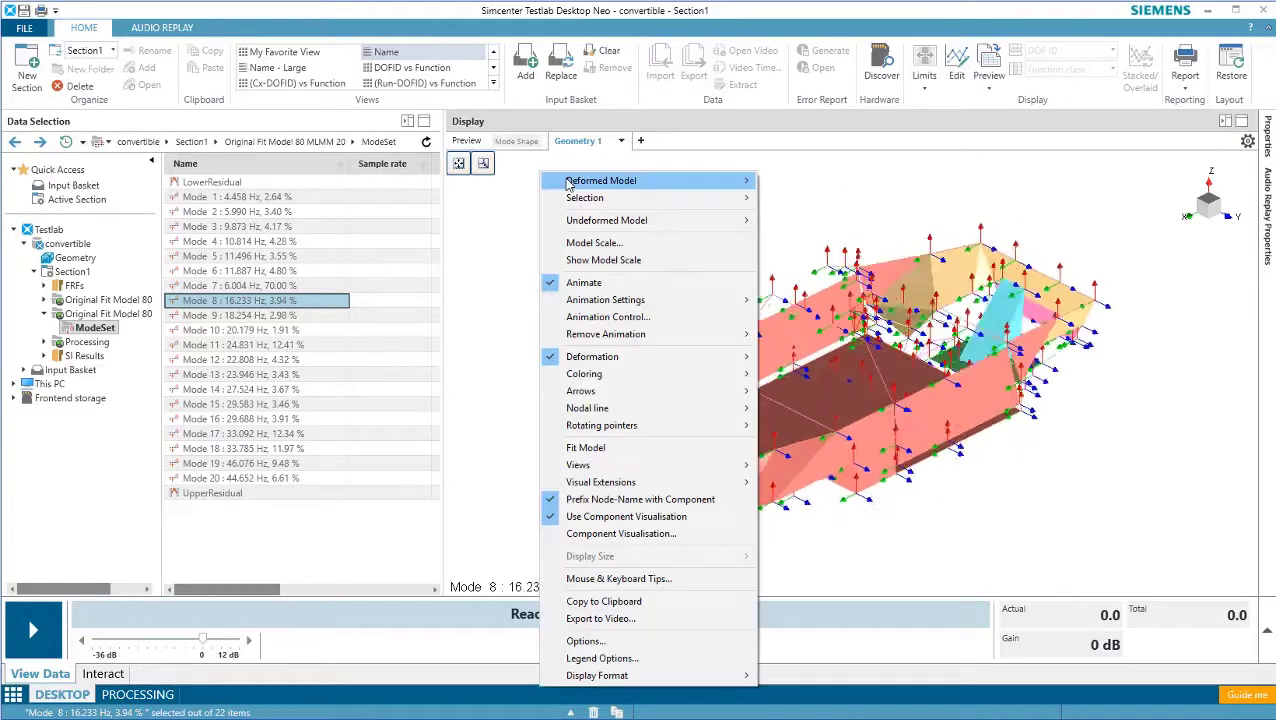
mouse_move(793, 183)
left_click(906, 216)
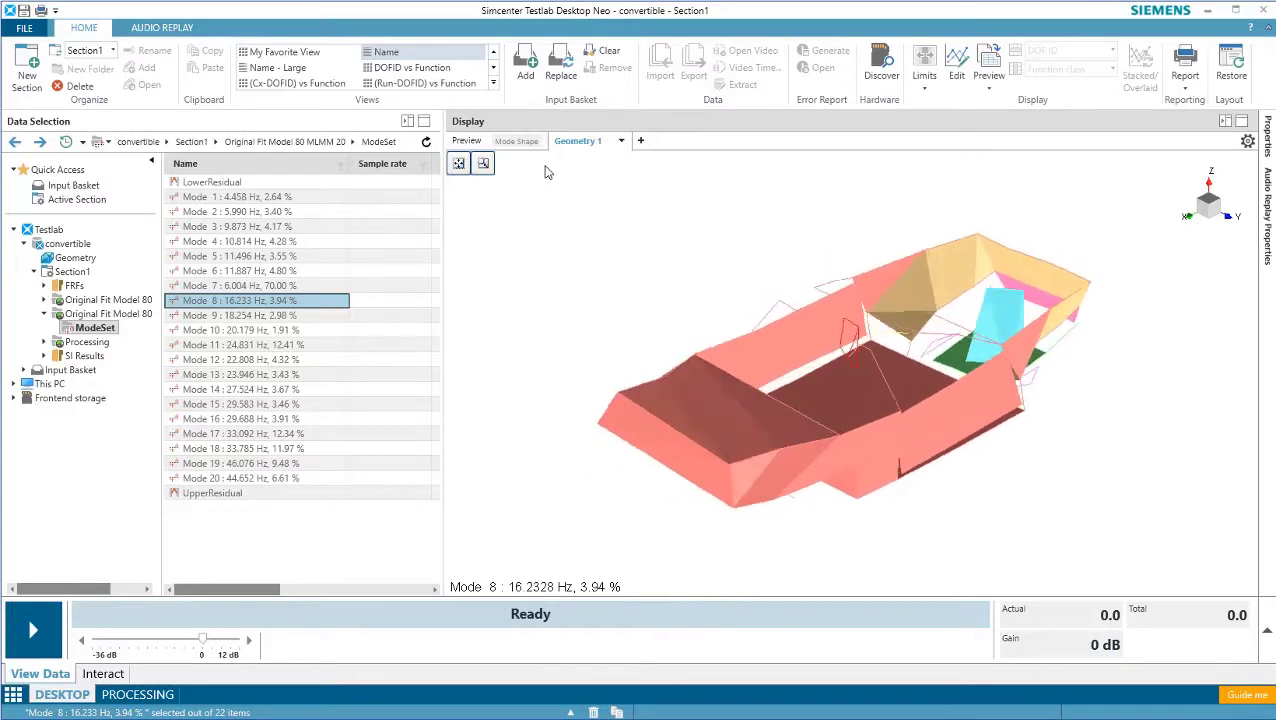
- Enable deformation colouring on the Mode 8 model
right_click(545, 170)
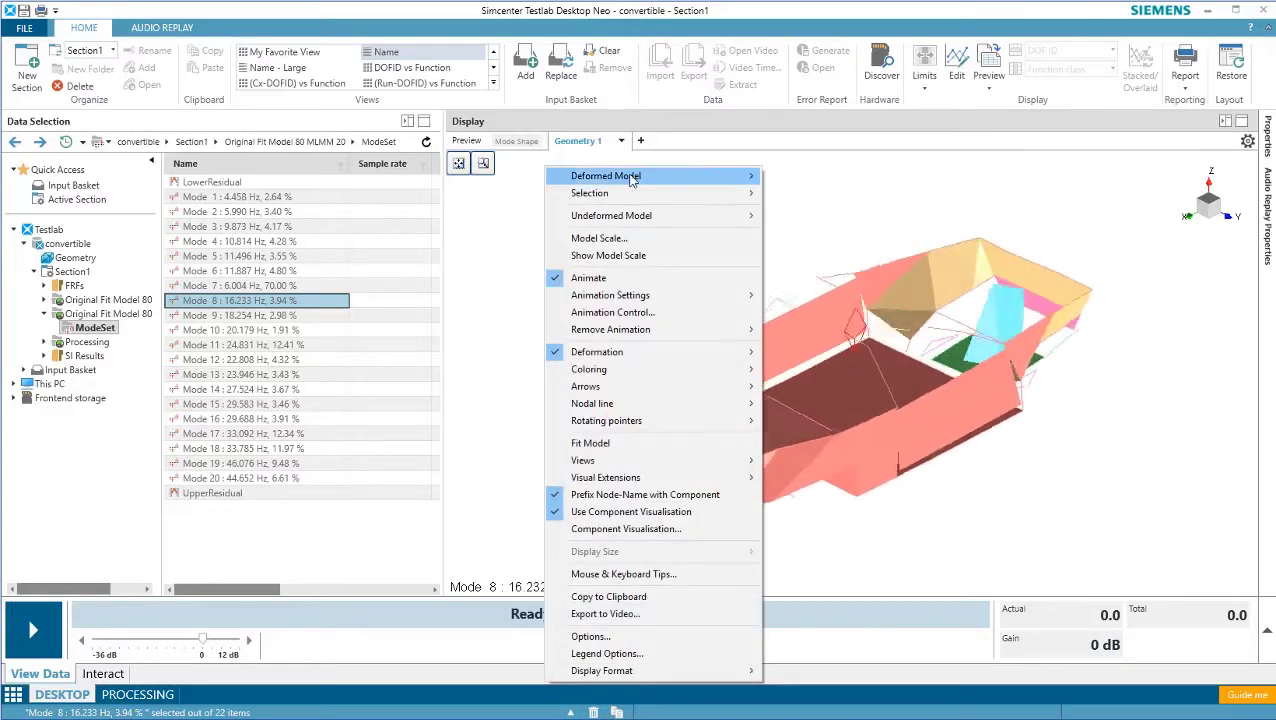
mouse_move(690, 369)
left_click(815, 338)
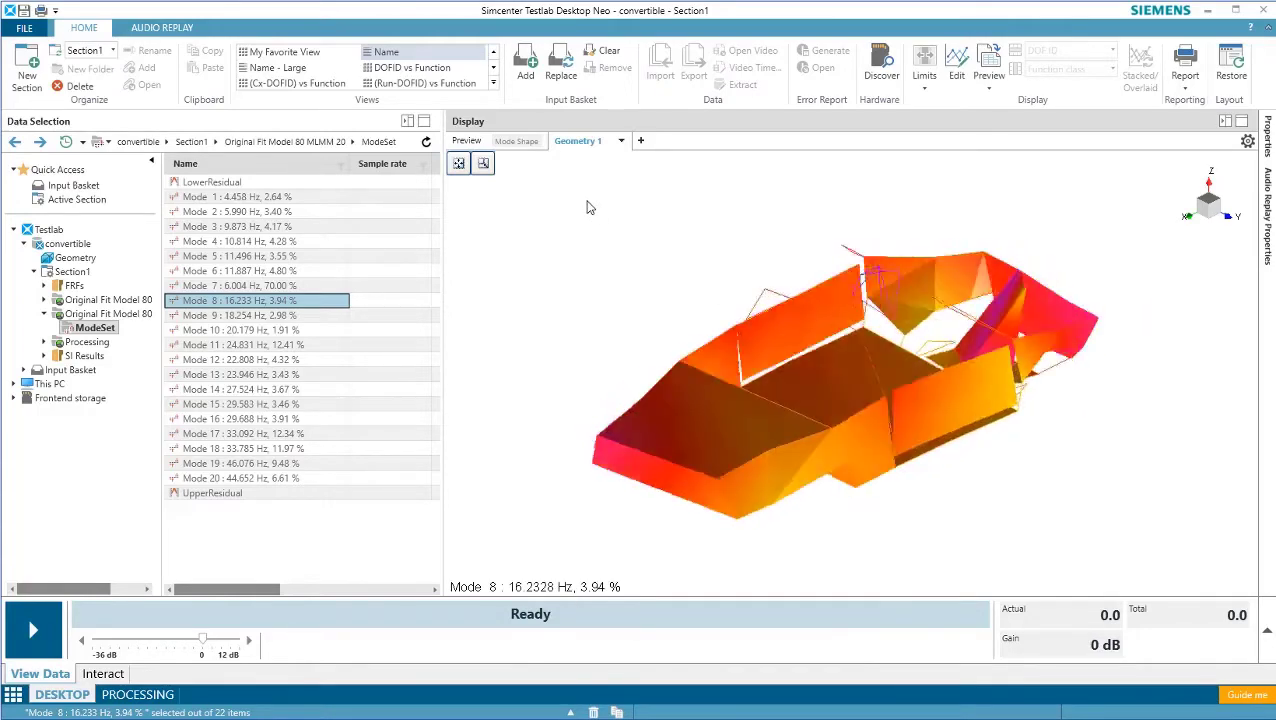
- Review the colouring scale's Spectrum list, keep the Hue map, and close the dialog
right_click(550, 167)
mouse_move(612, 366)
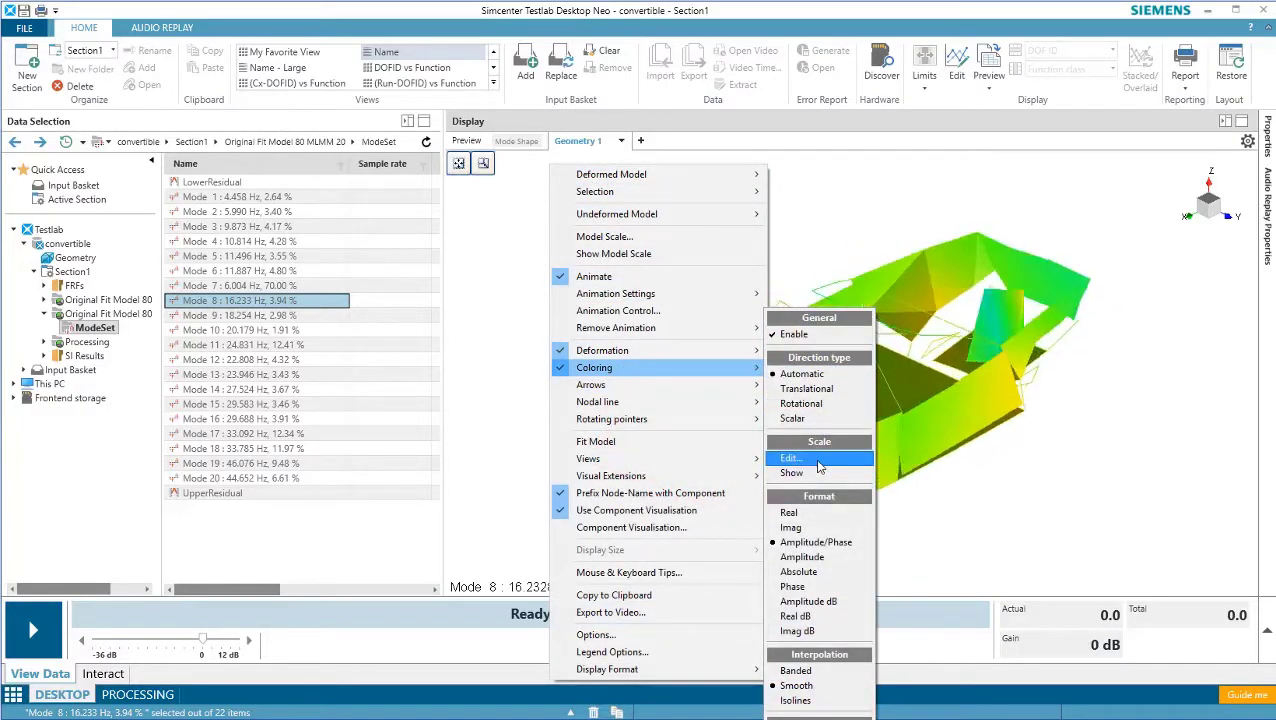
left_click(819, 459)
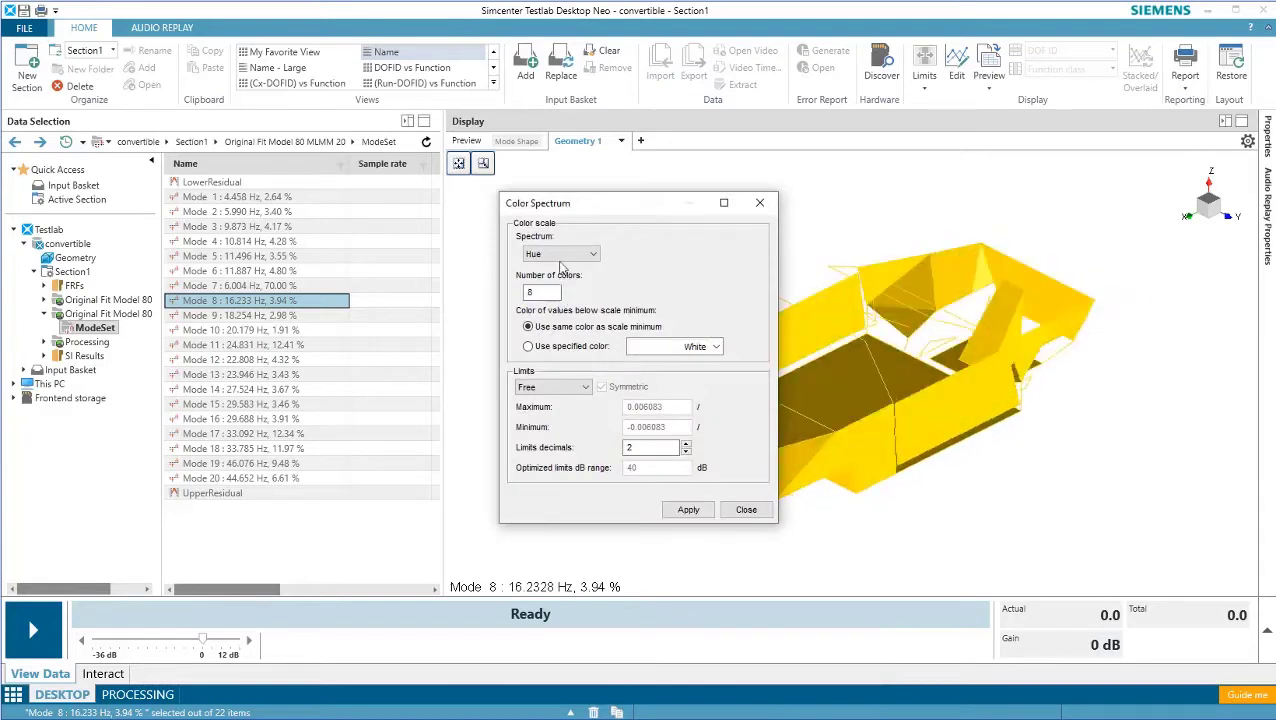
left_click(575, 254)
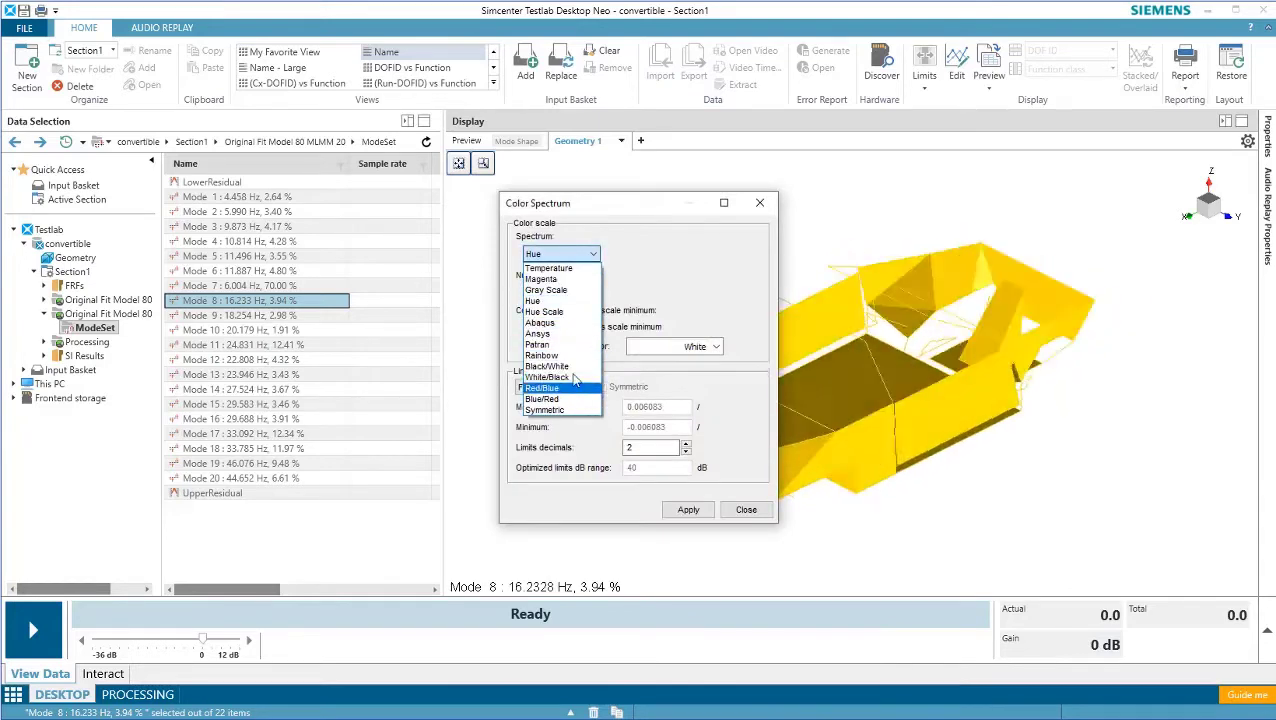
left_click(746, 509)
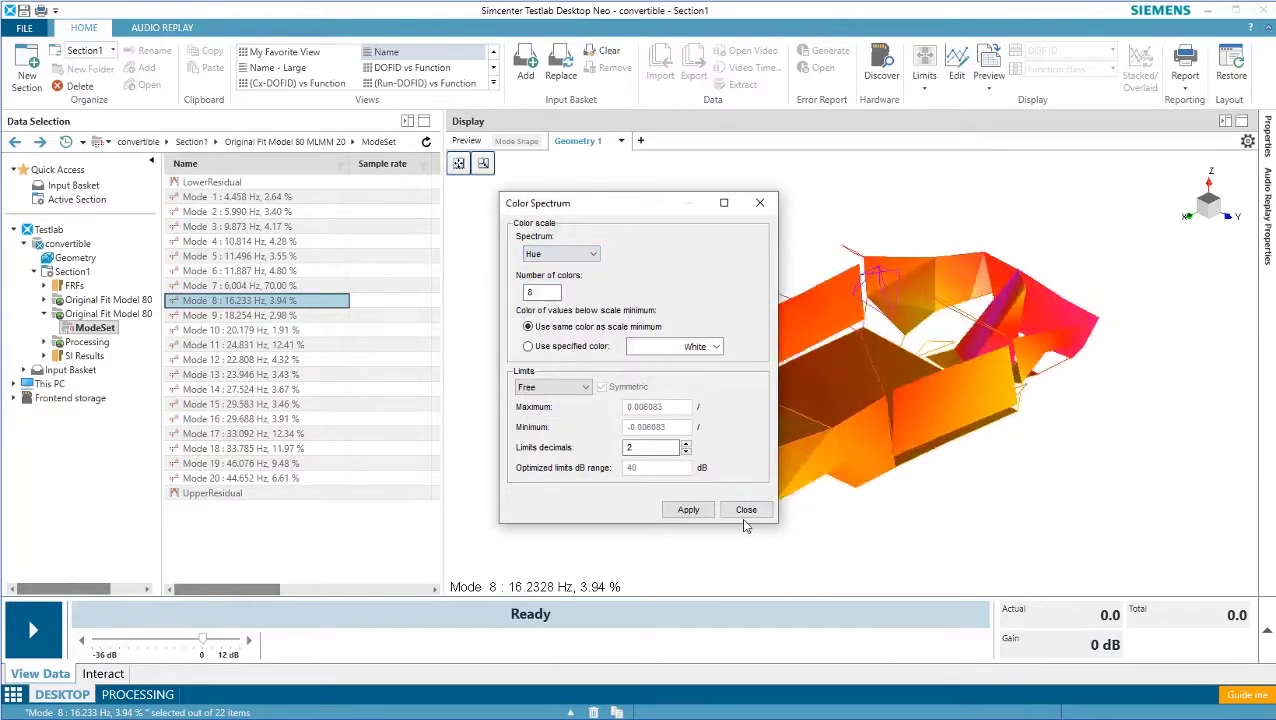
left_click(746, 509)
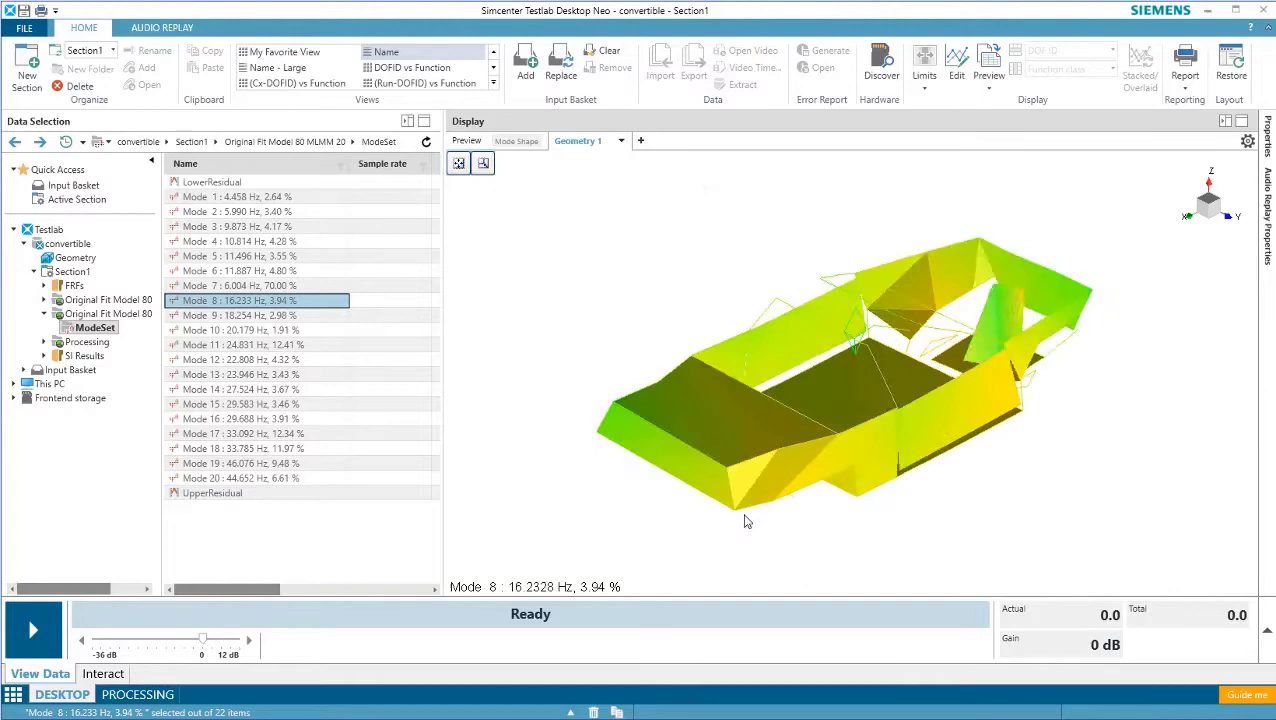
- Turn the deformation colouring back off
right_click(525, 170)
mouse_move(600, 372)
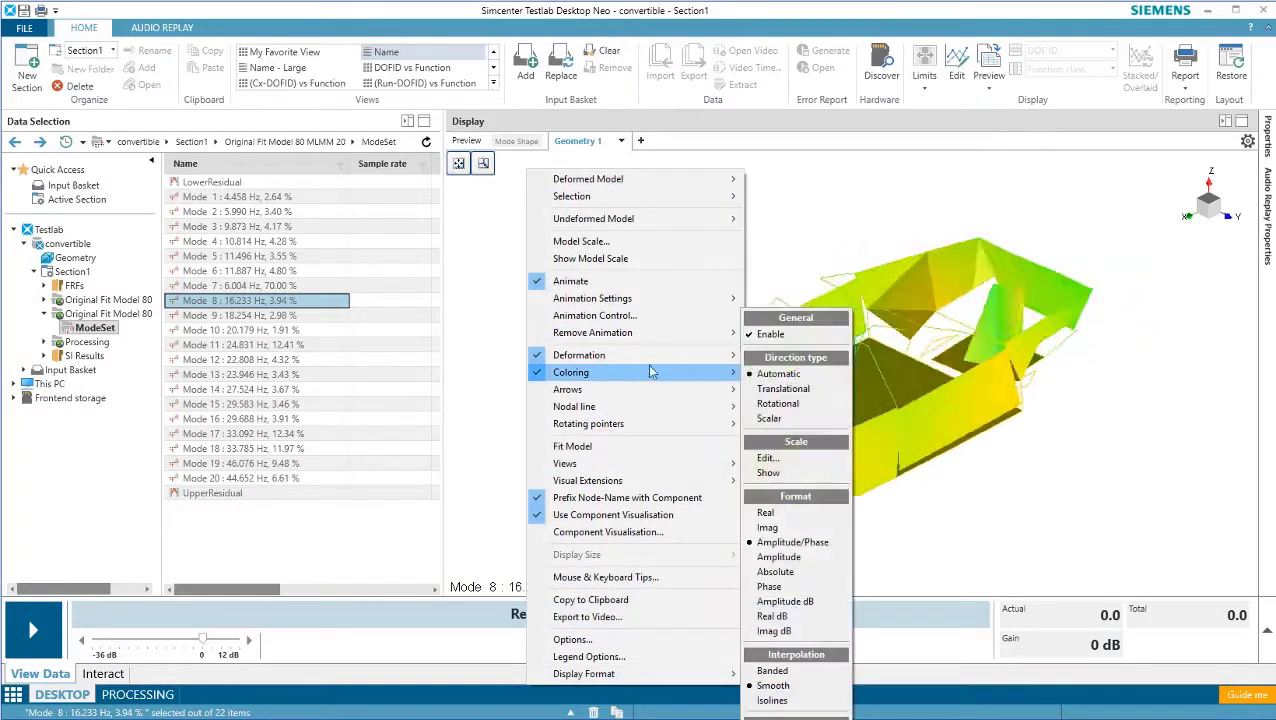
left_click(850, 332)
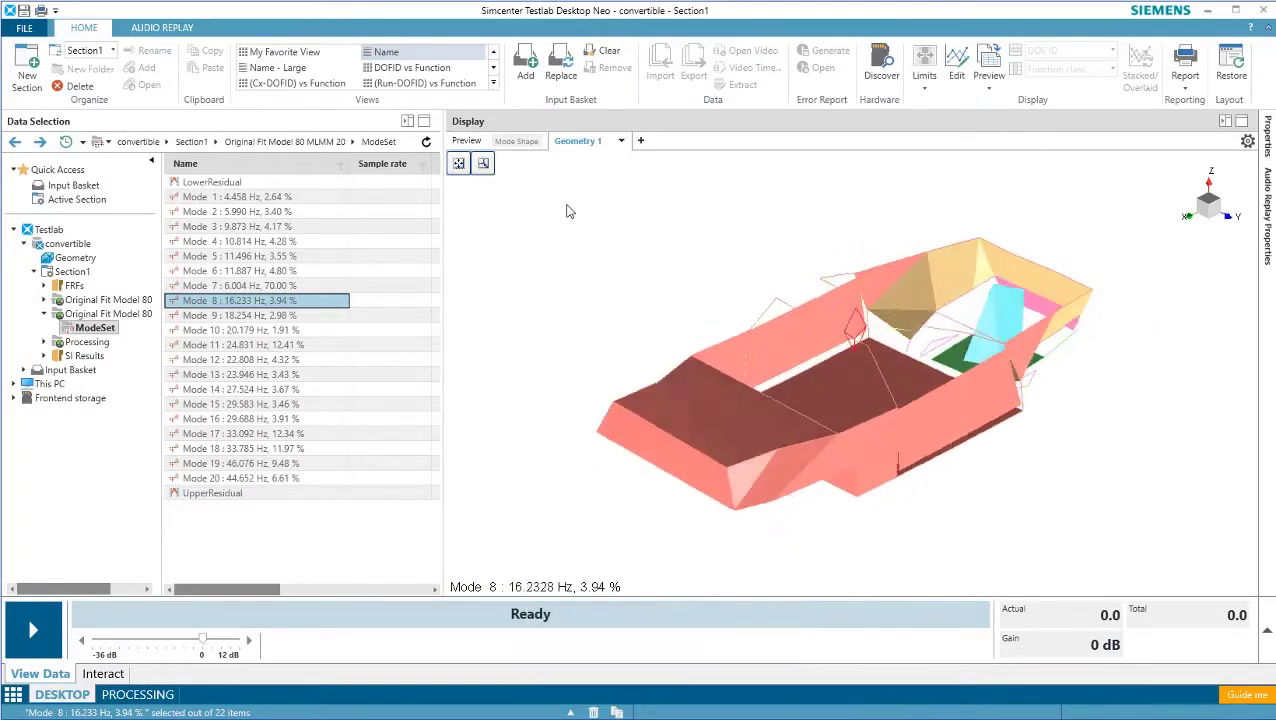
- Set the animation delay to 10 ms, then change it to 50 ms
right_click(521, 168)
mouse_move(601, 292)
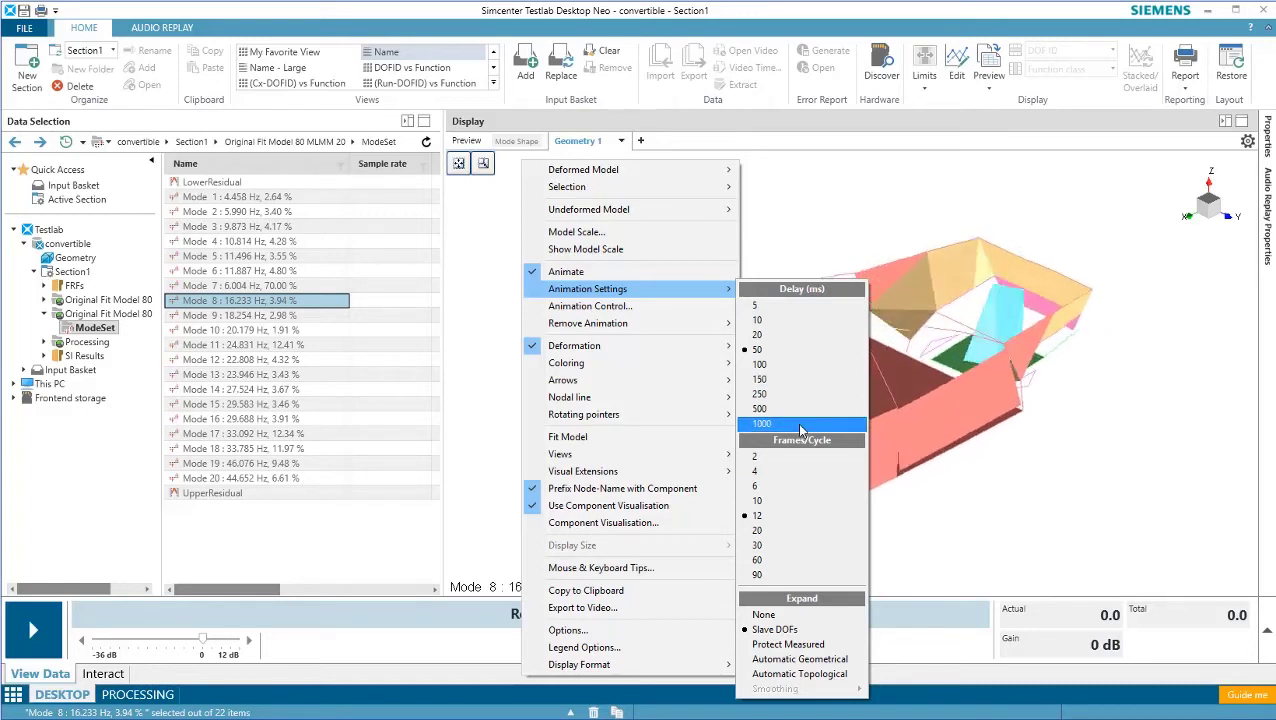
left_click(783, 322)
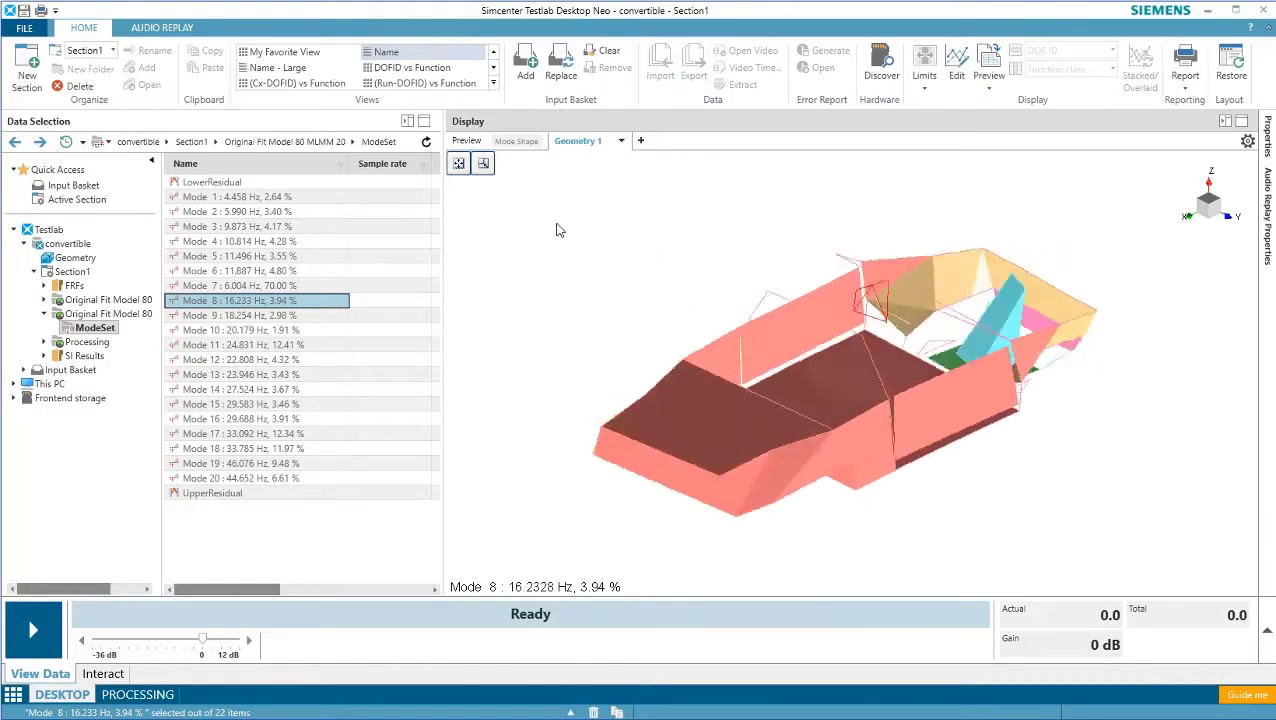
right_click(527, 167)
mouse_move(650, 291)
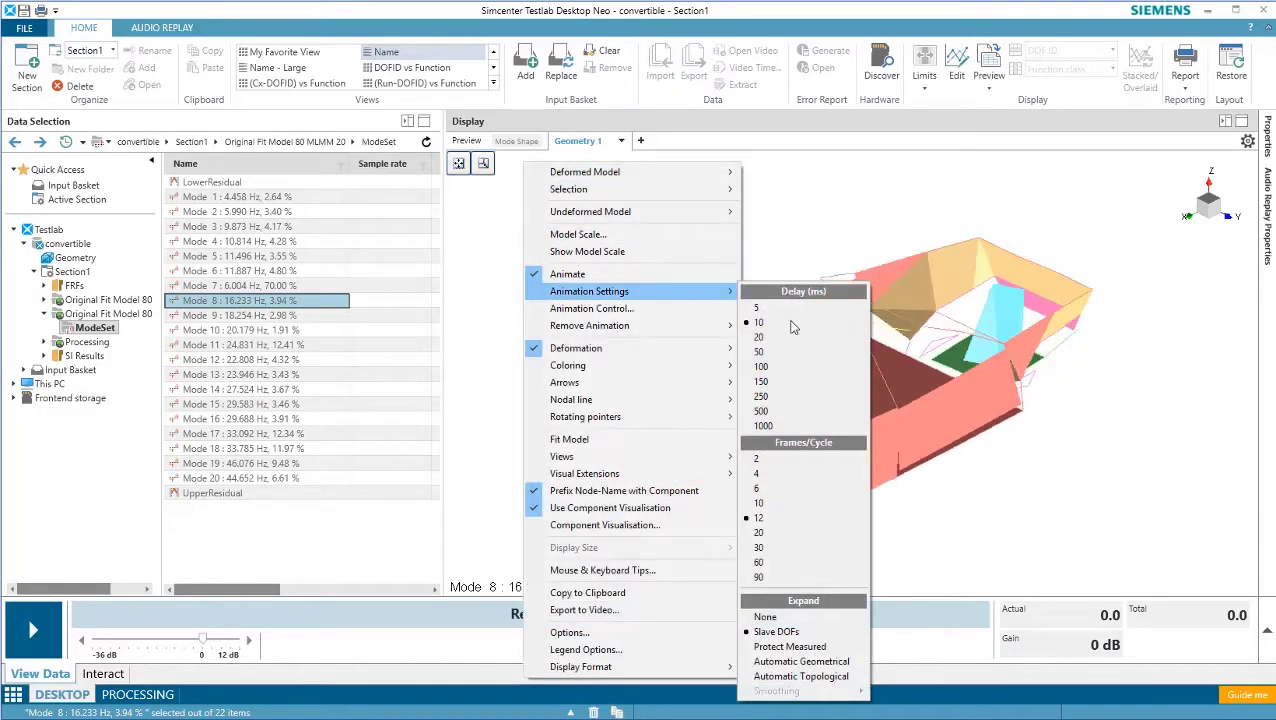
left_click(786, 358)
right_click(541, 162)
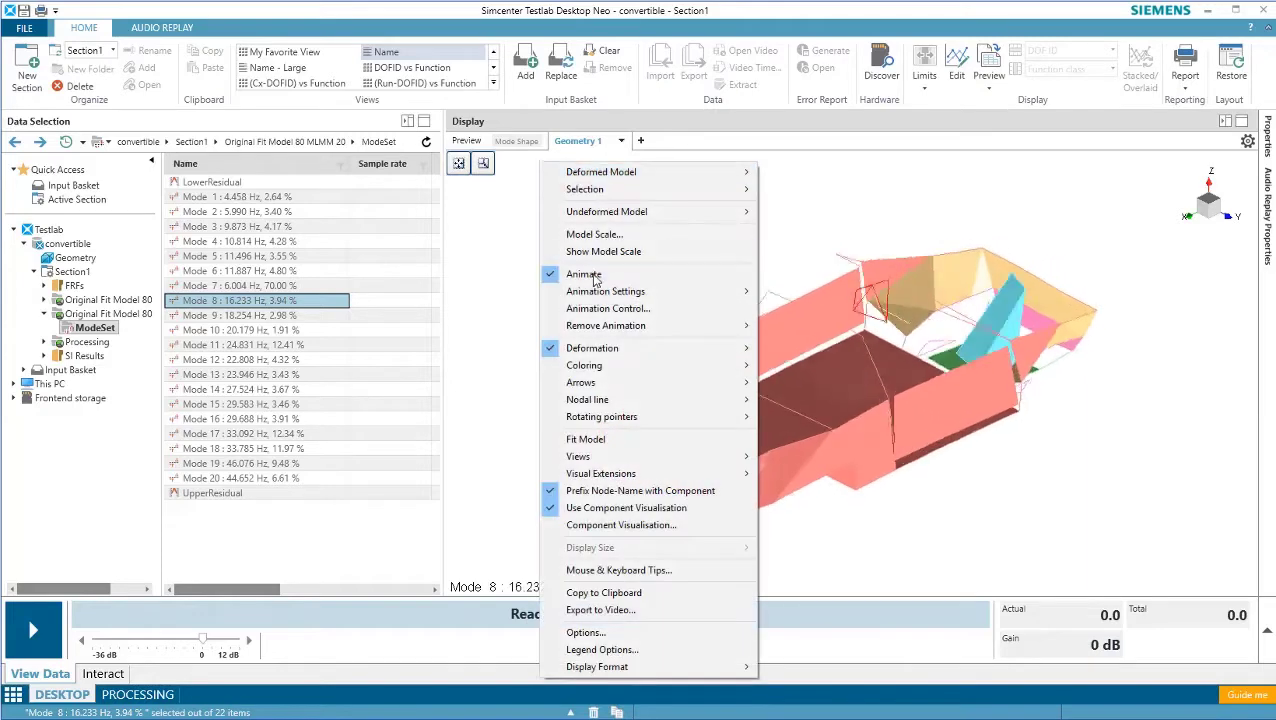
mouse_move(596, 296)
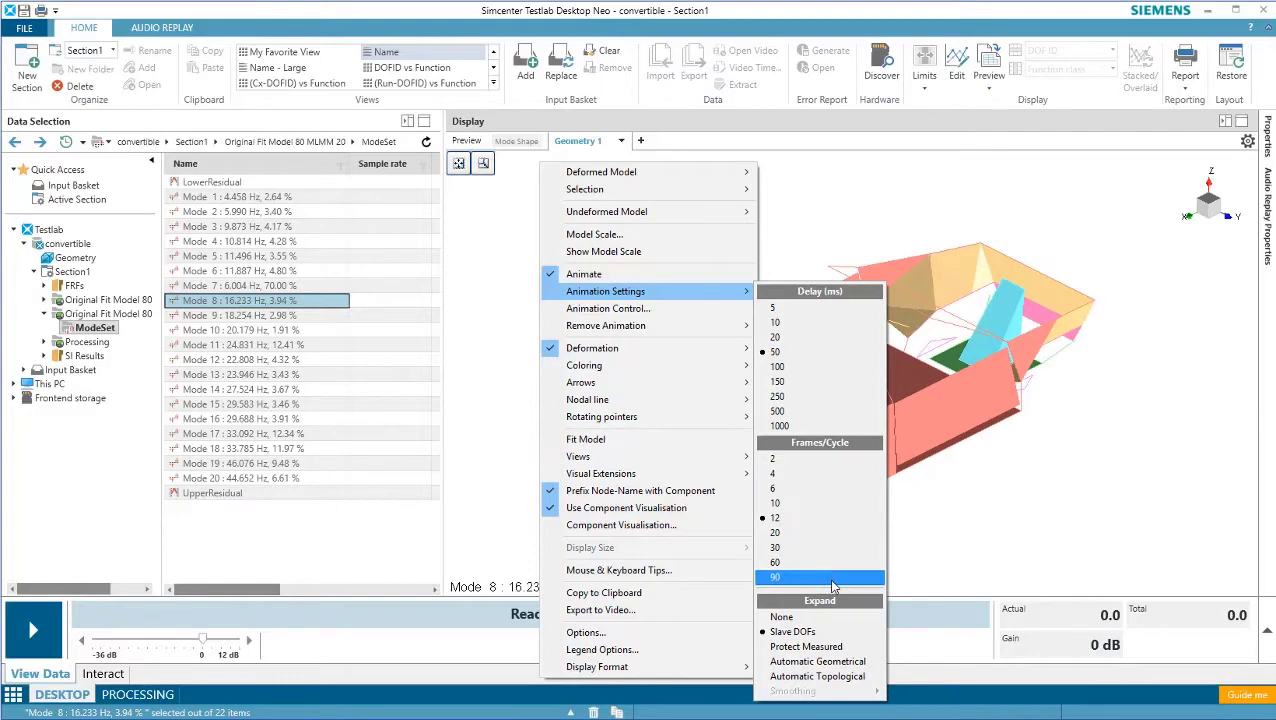
left_click(828, 459)
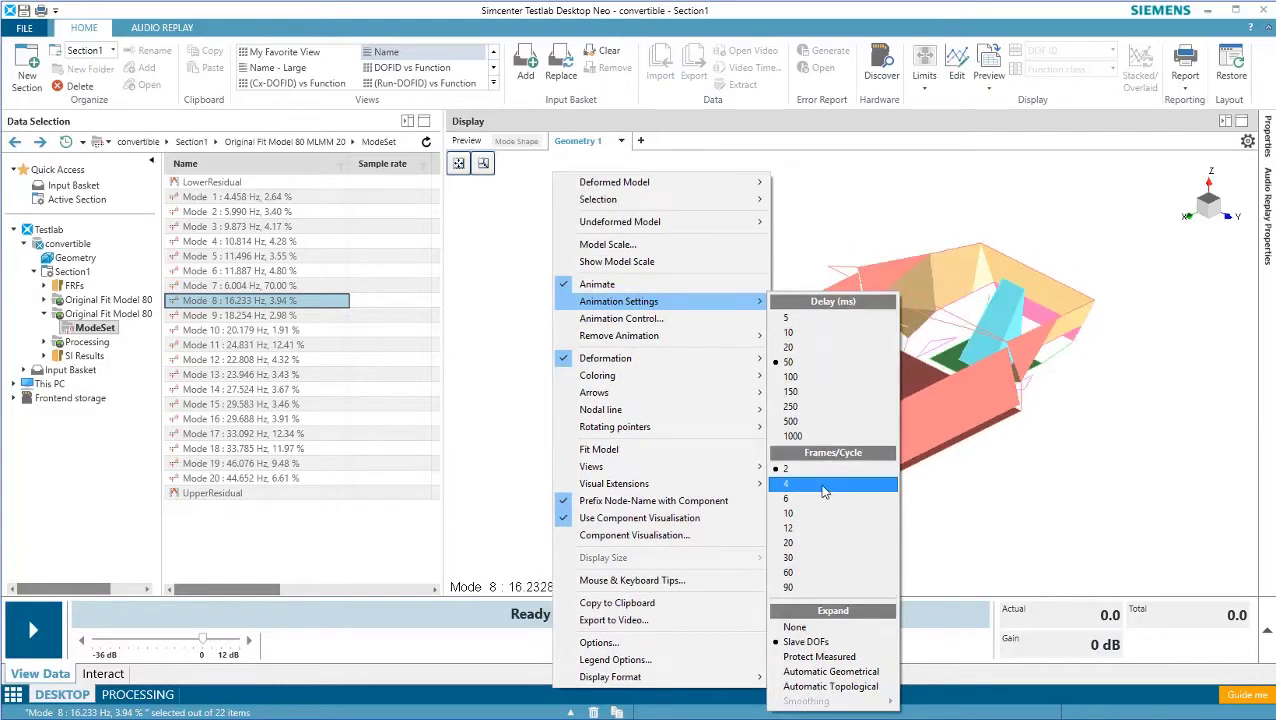
left_click(820, 498)
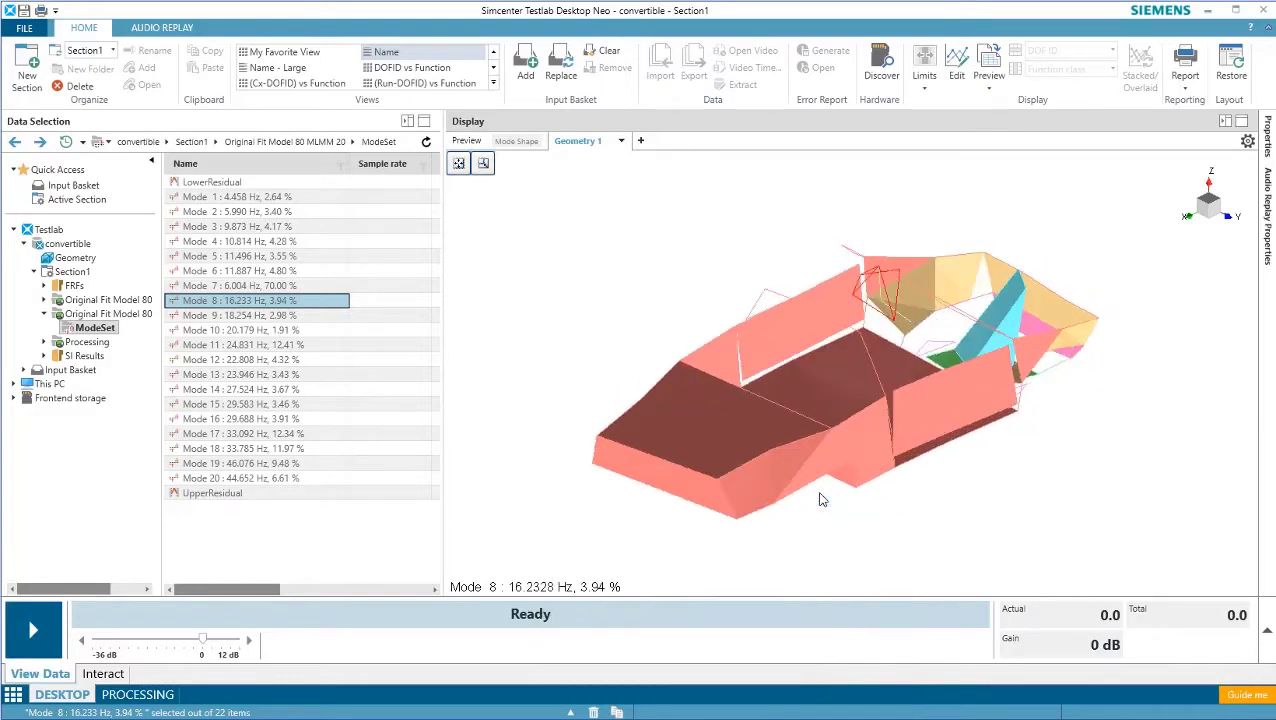
right_click(550, 164)
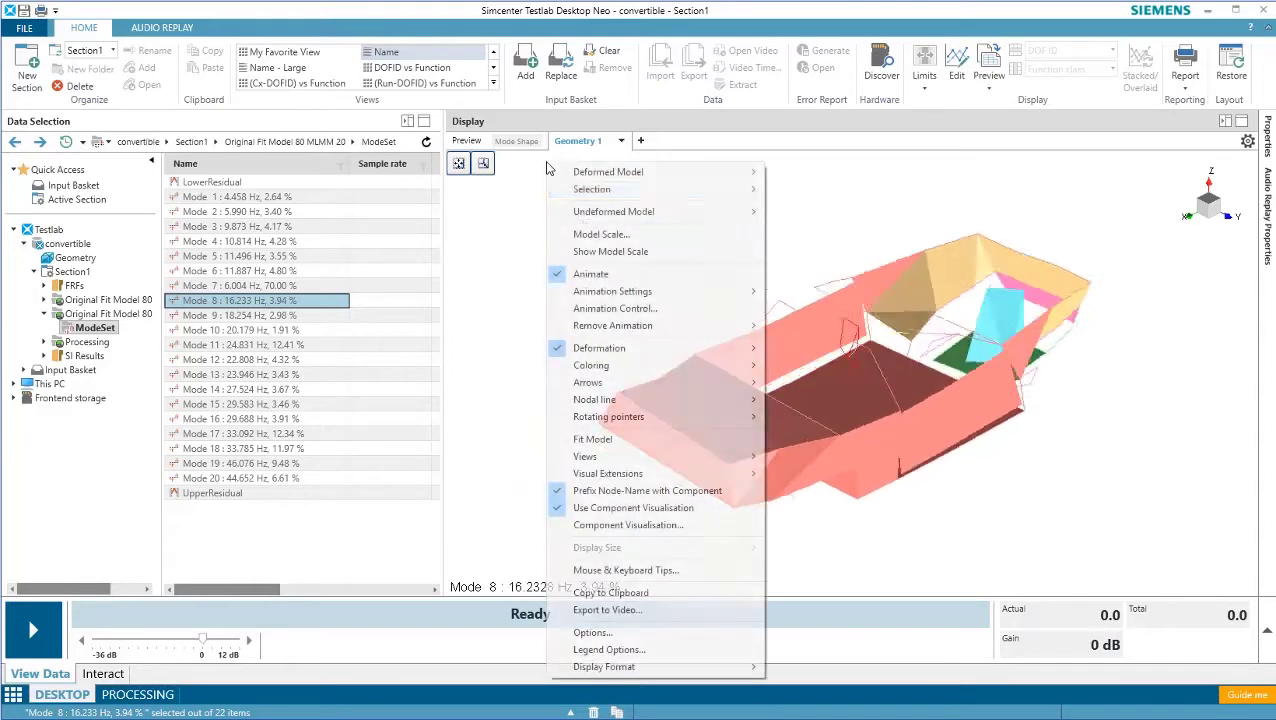
mouse_move(640, 291)
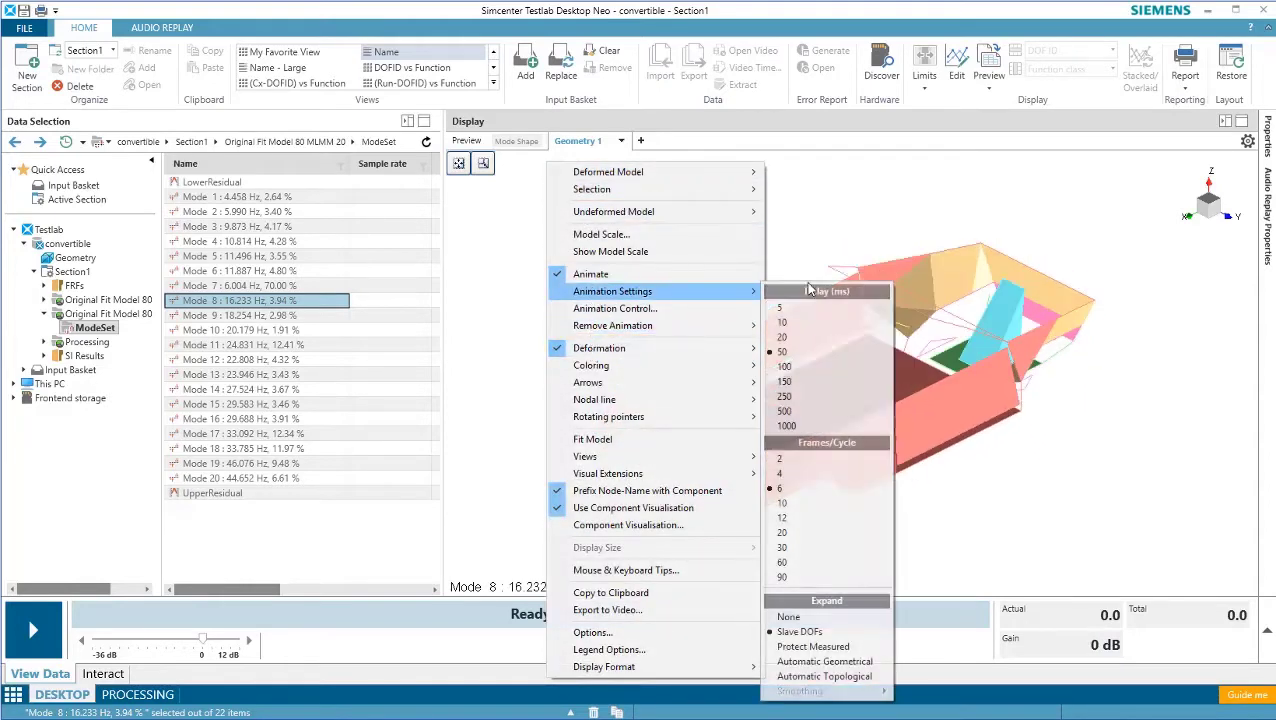
left_click(838, 533)
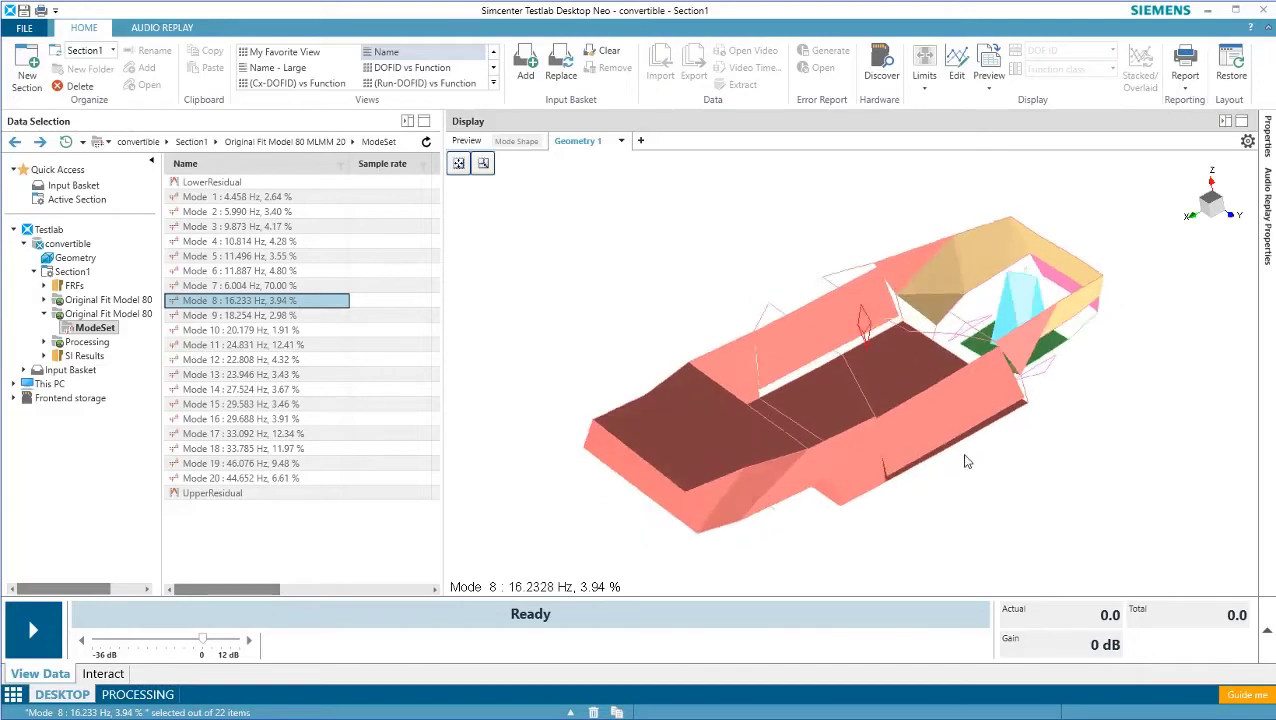
- Rotate the convertible model to a view from above with the Z axis up
left_click_drag(962, 460, 850, 270)
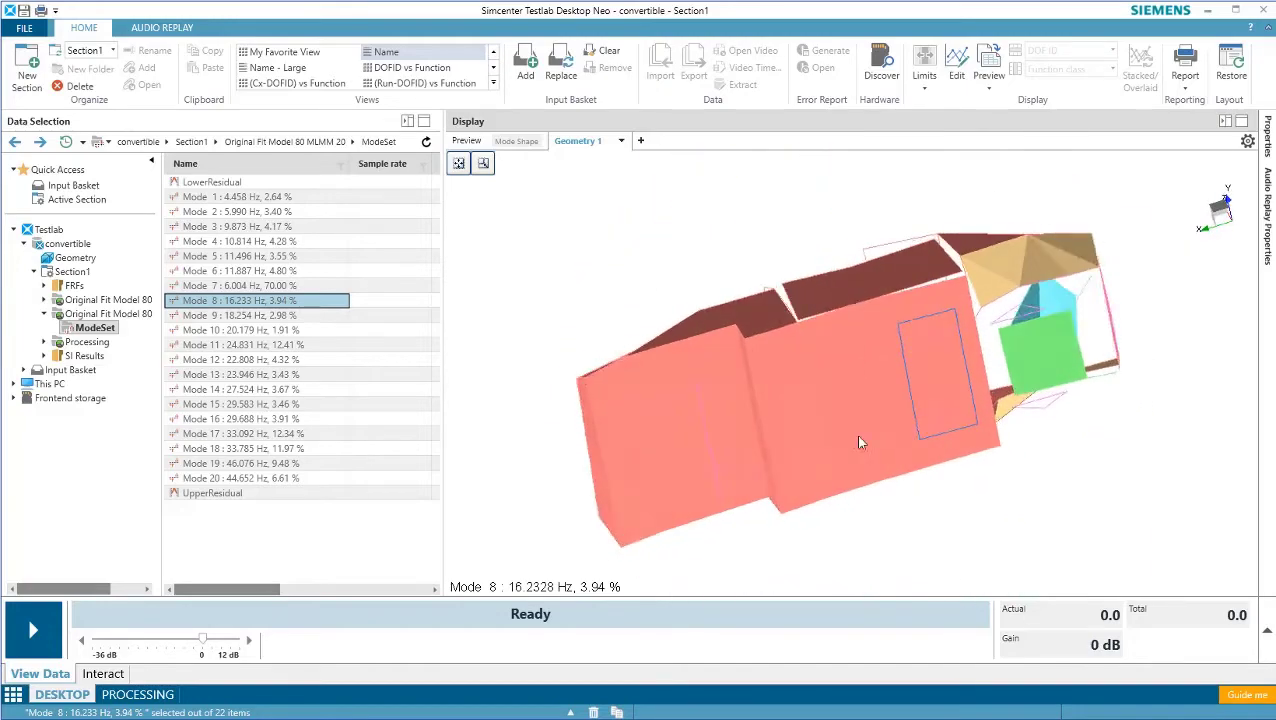
left_click_drag(815, 492, 622, 397)
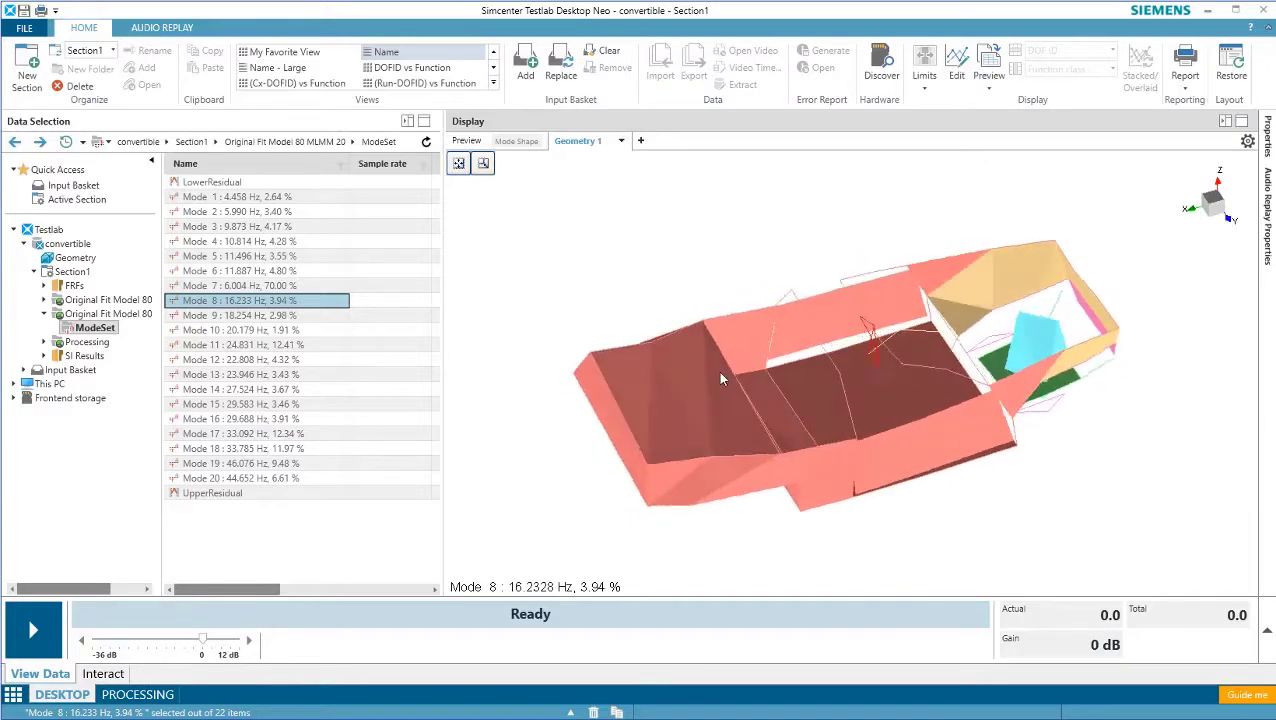
- Open Component Visualisation, move it aside, and uncheck Visibility for the body row
right_click(530, 167)
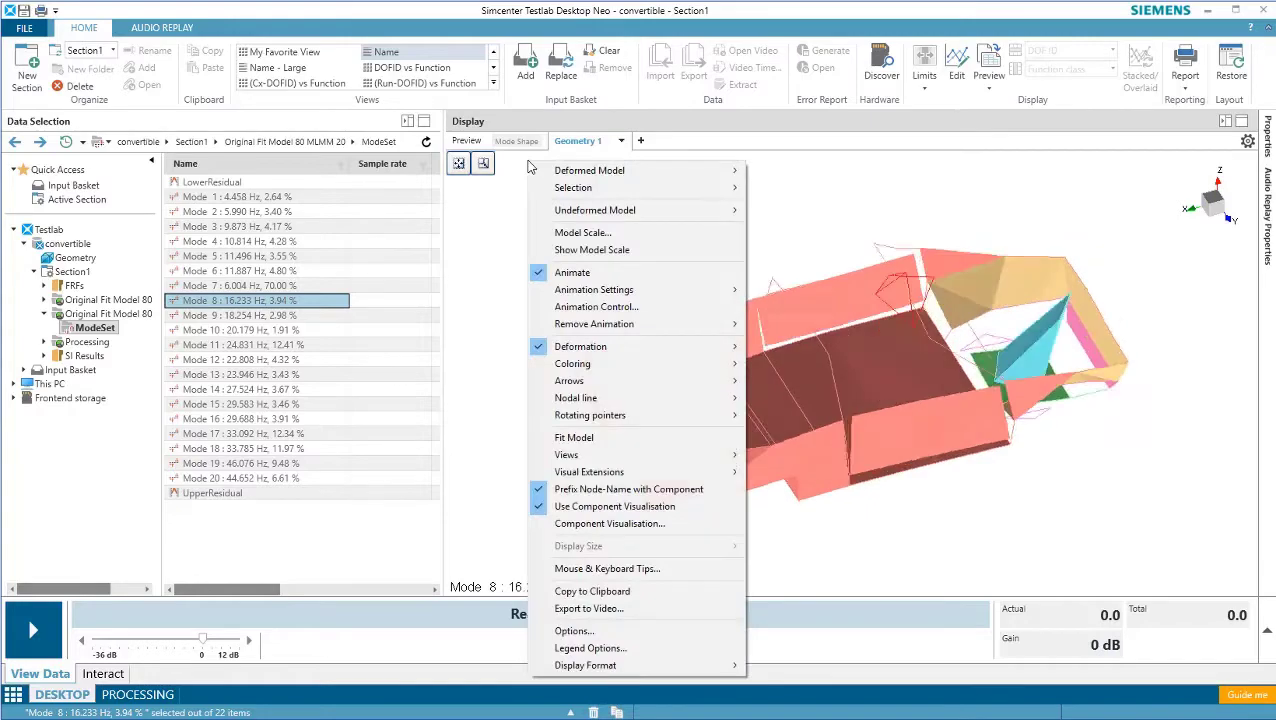
left_click(645, 523)
left_click_drag(590, 249, 382, 61)
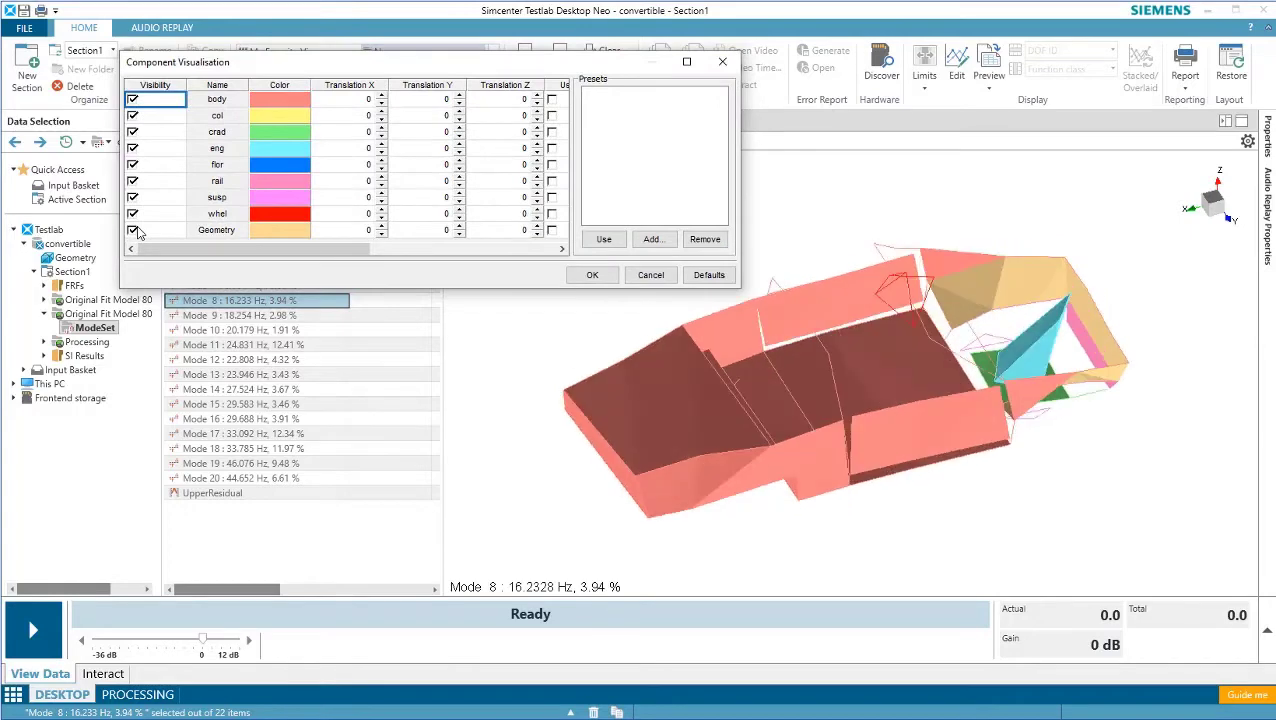
left_click(133, 101)
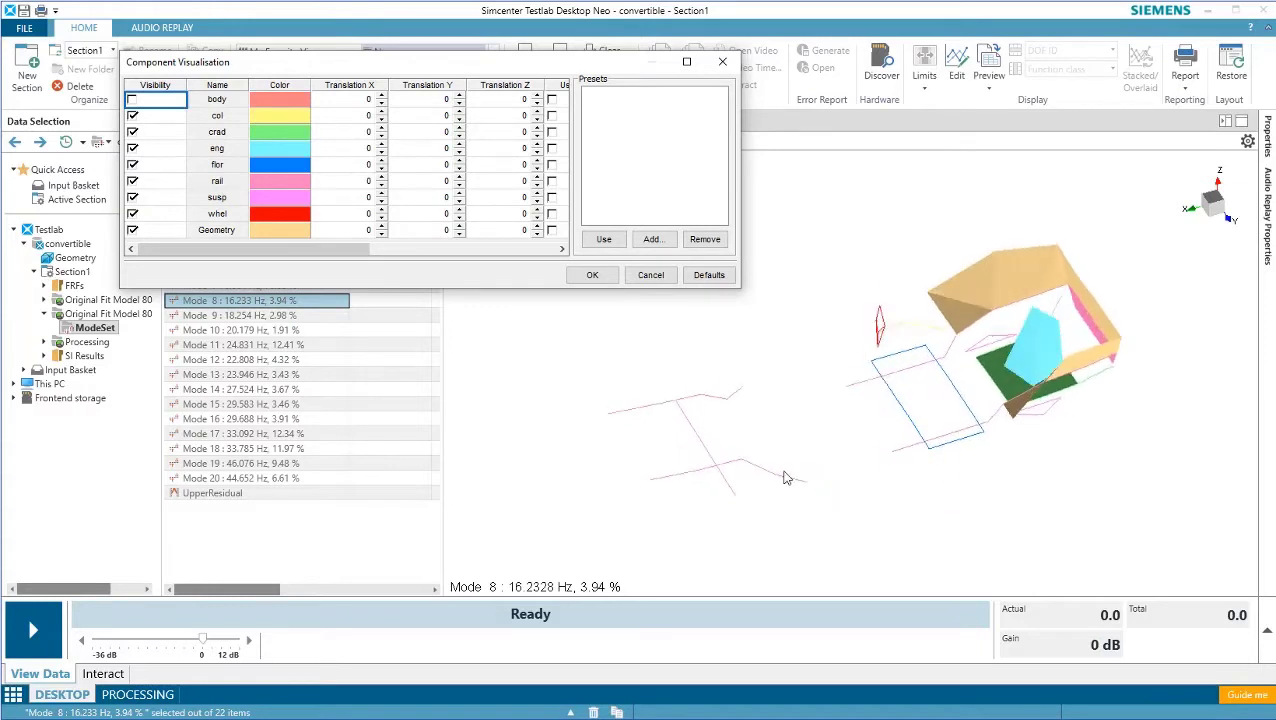
- Apply the hidden body with OK, then open Export to Video in MPEG-4 and cancel
left_click(591, 275)
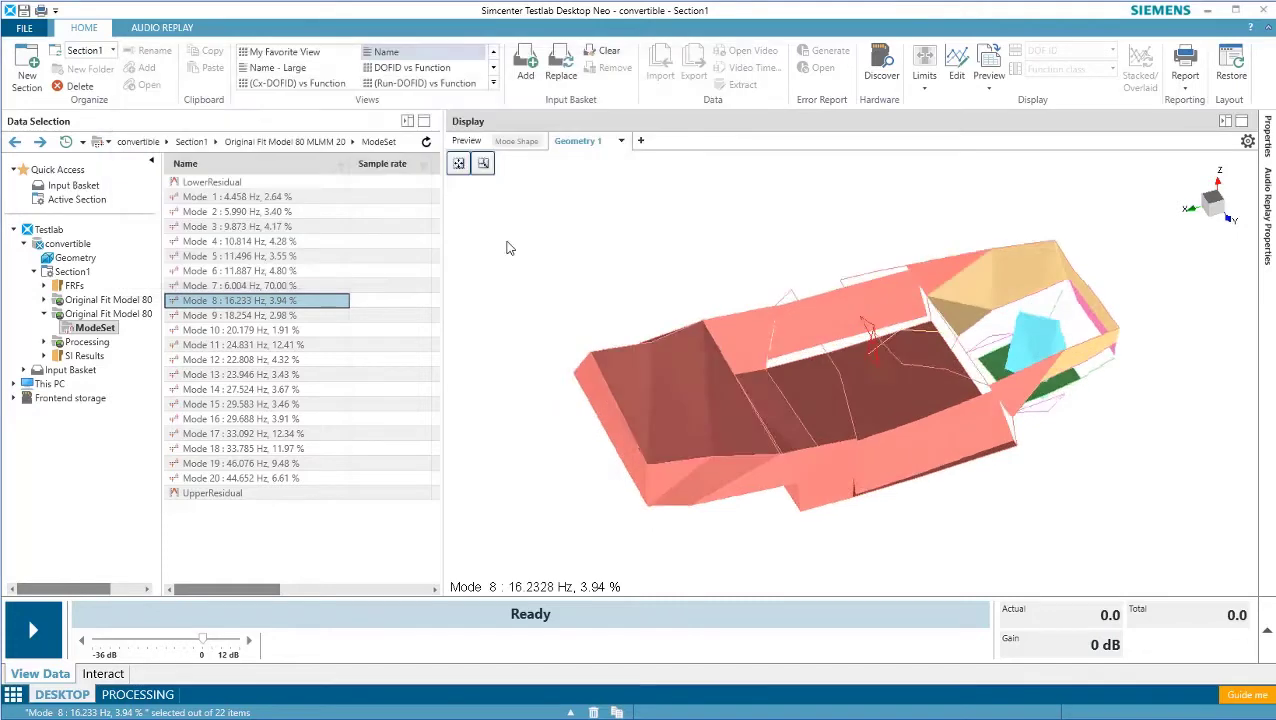
right_click(527, 169)
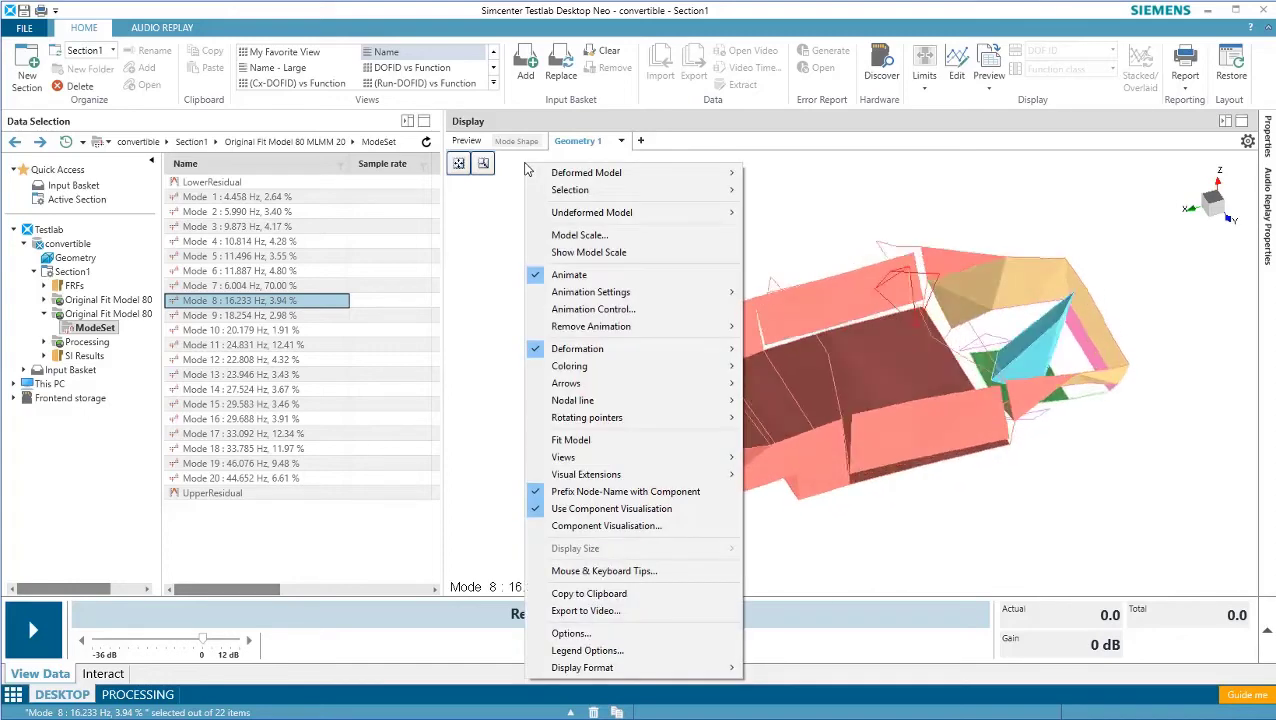
left_click(631, 613)
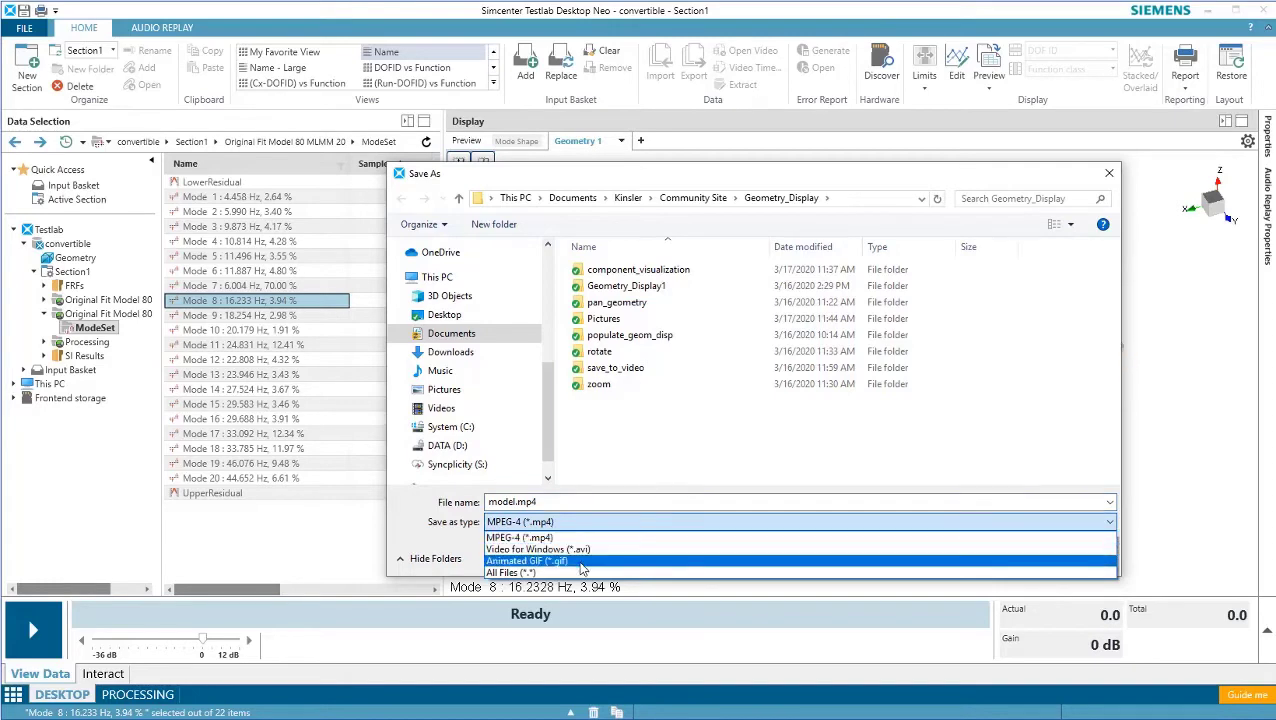
left_click(720, 537)
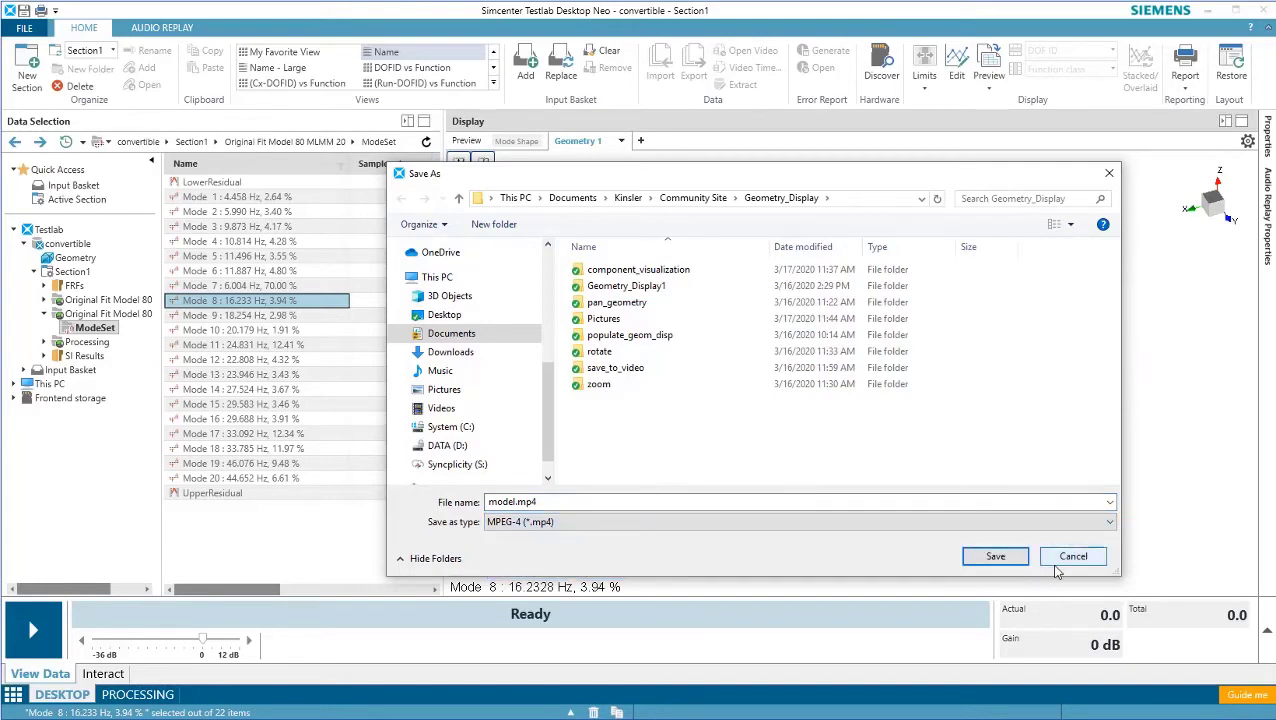
left_click(1060, 560)
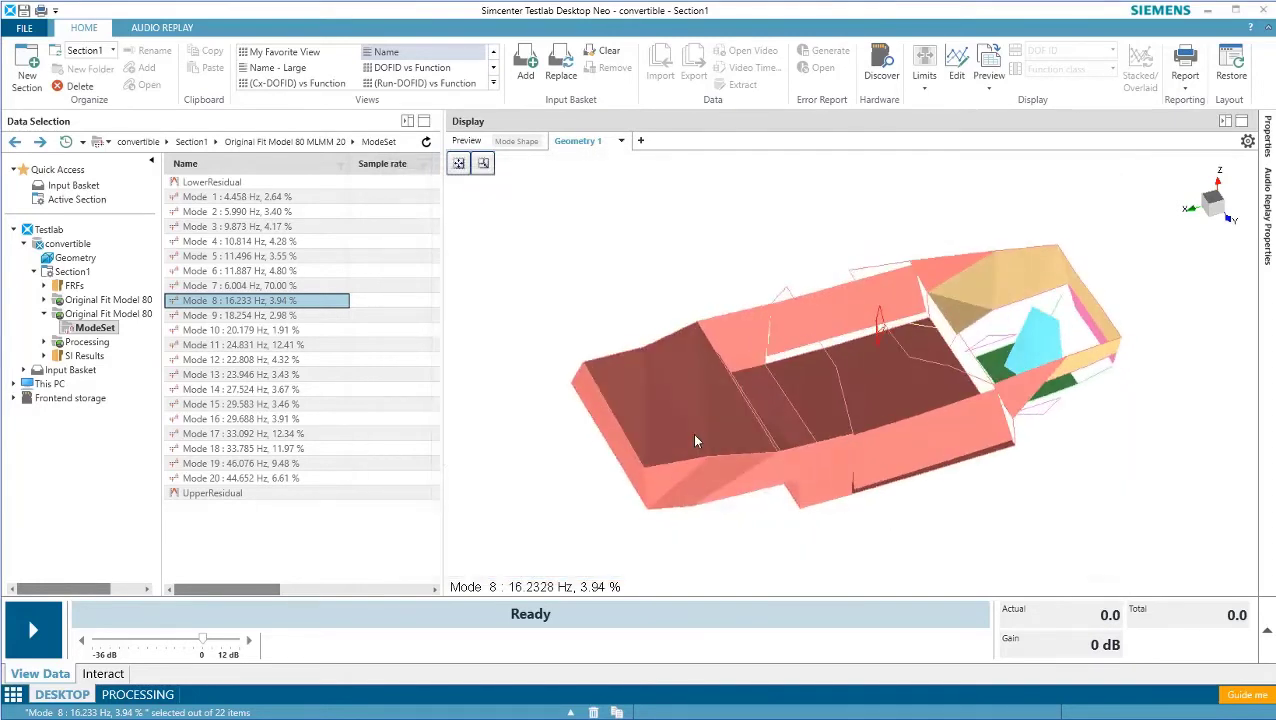
- Copy the Geometry 1 display as an embedded Active Picture
left_click(621, 144)
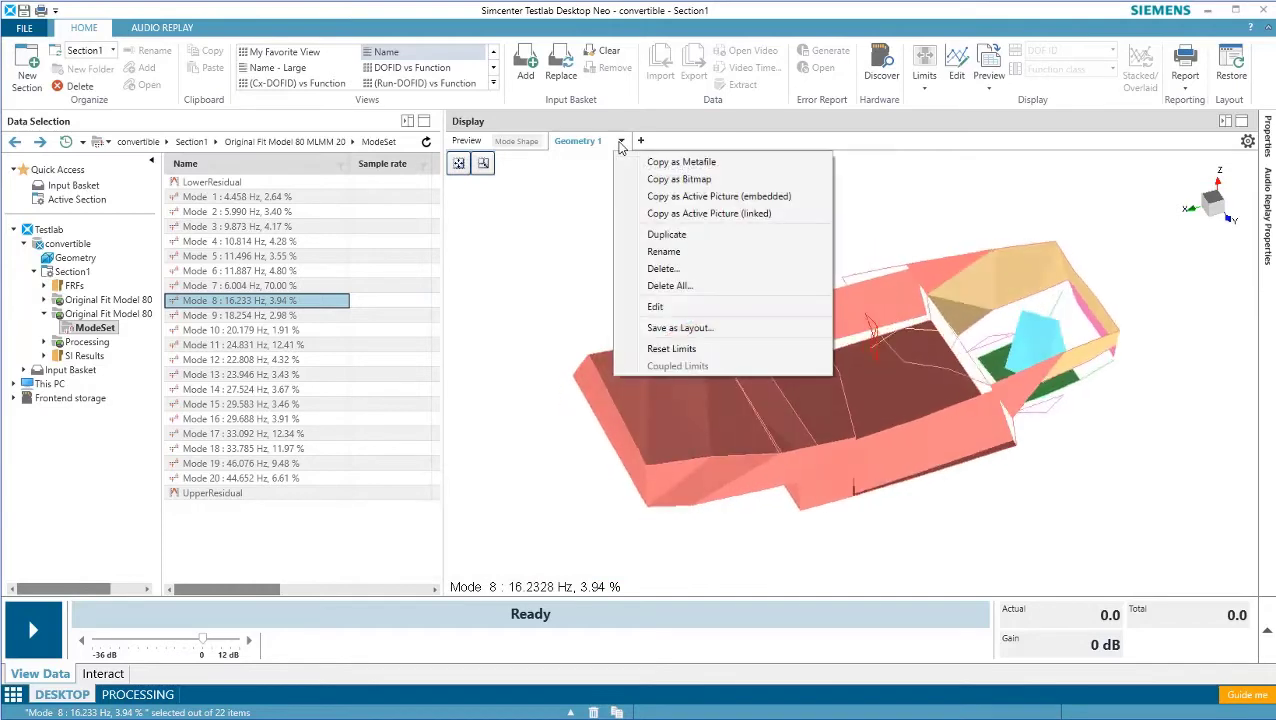
left_click(810, 203)
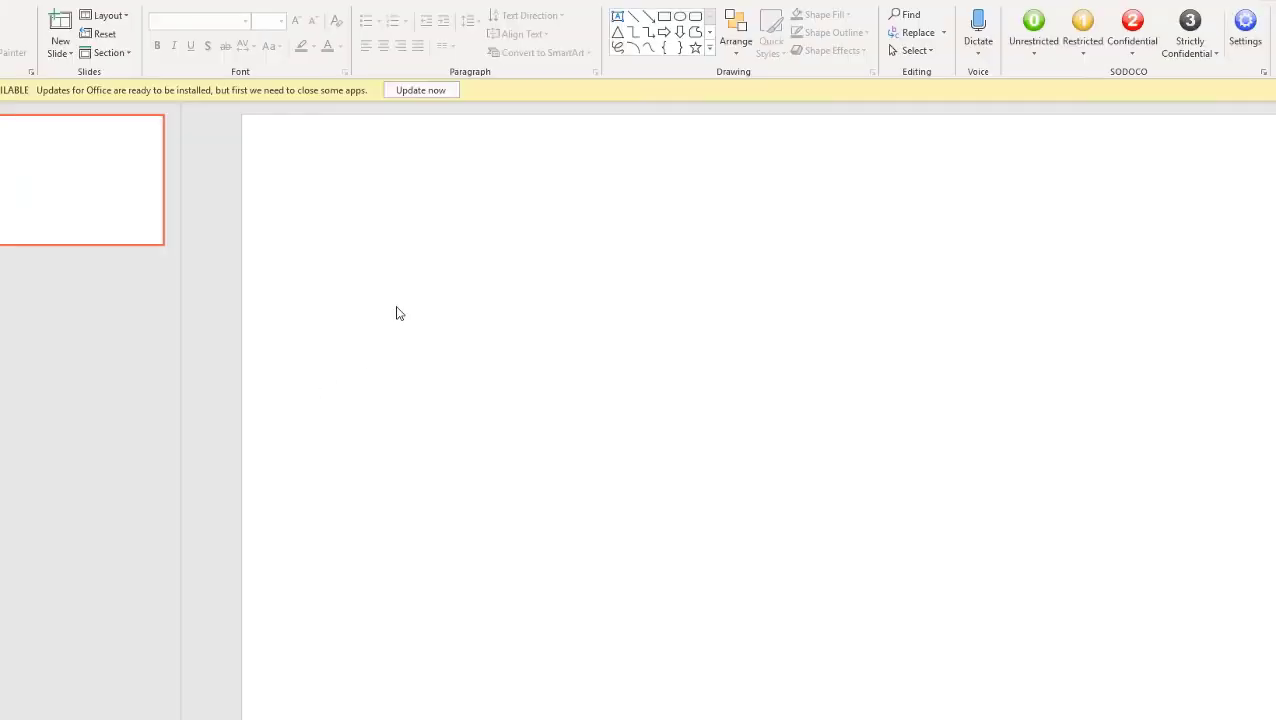
- Paste the Mode 8 picture (16.2328 Hz, 3.94 %) onto the blank slide and activate it in place
key("ctrl+v")
double_click(418, 292)
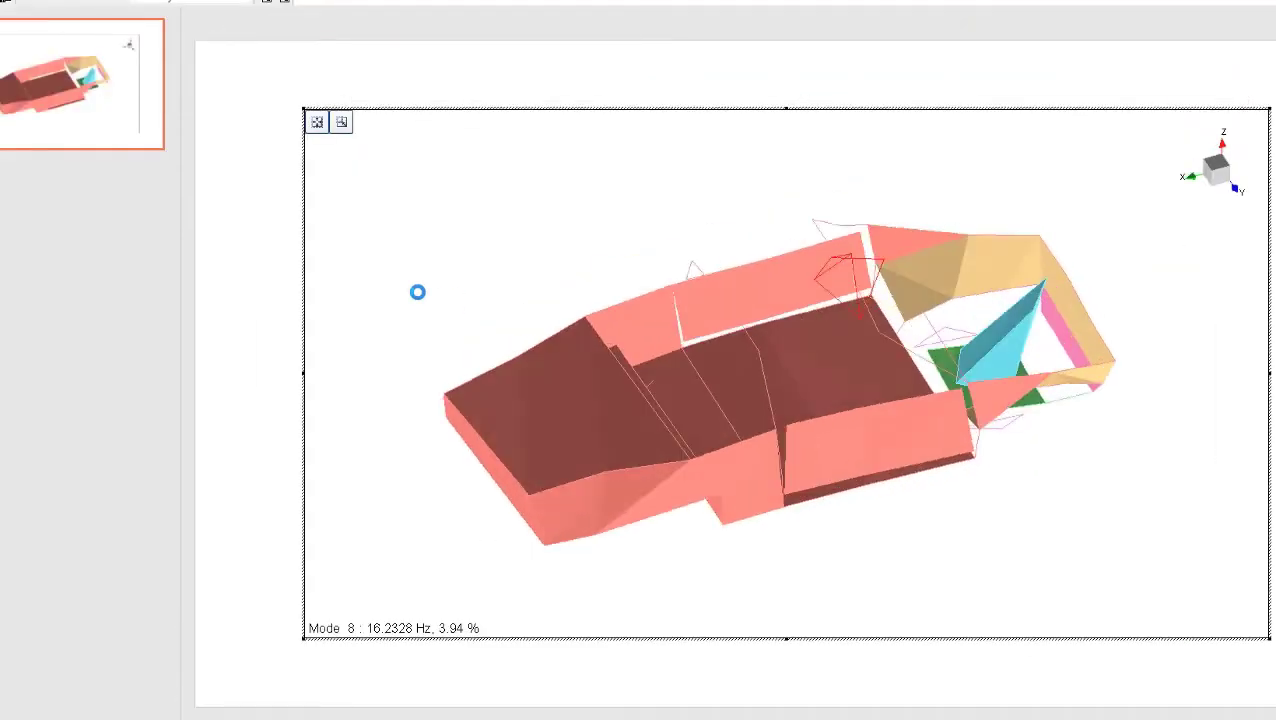